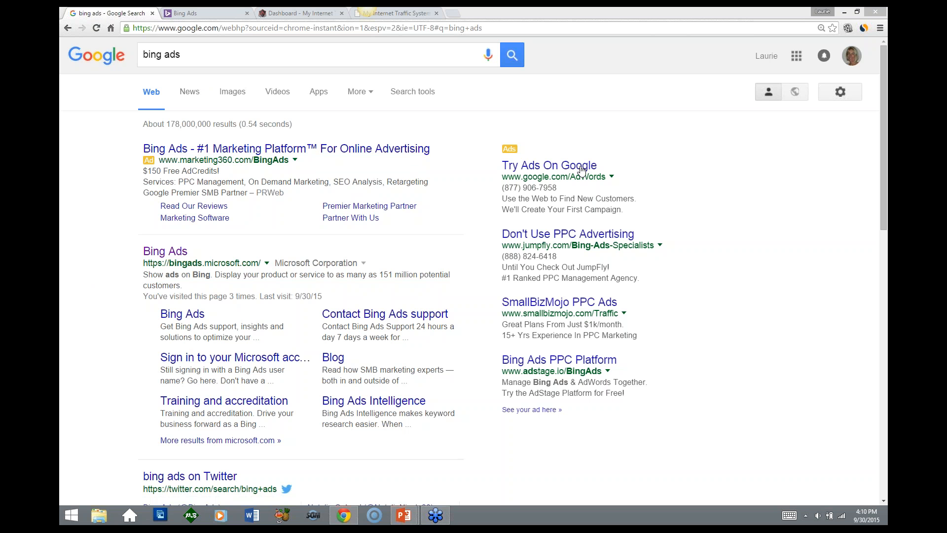
Highlight the block of sponsored ads beside the organic results for bing ads
left_click_drag(501, 133, 566, 209)
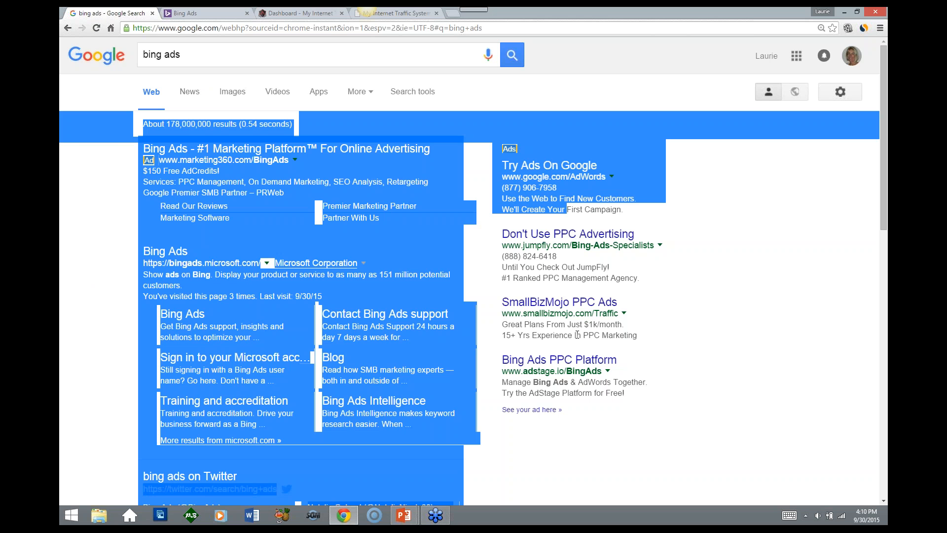
left_click_drag(588, 442, 505, 142)
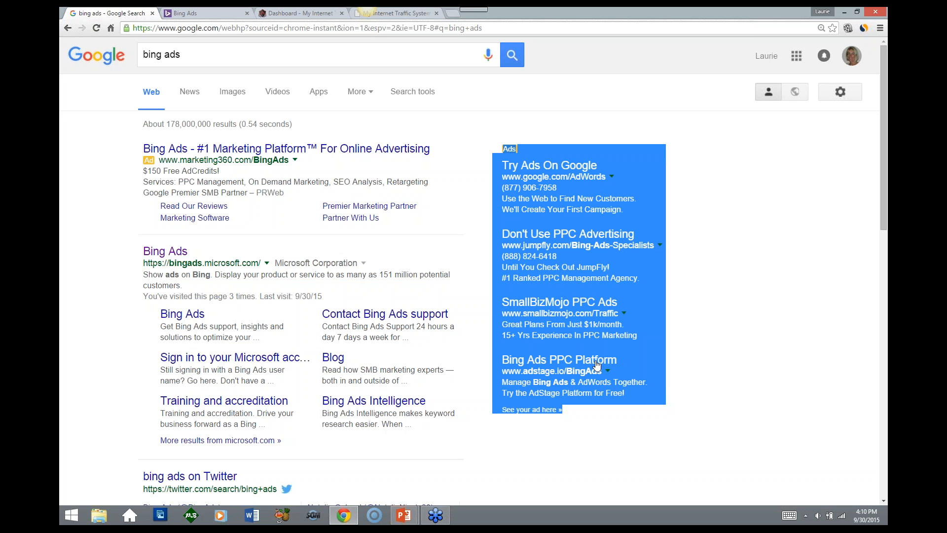
left_click(100, 346)
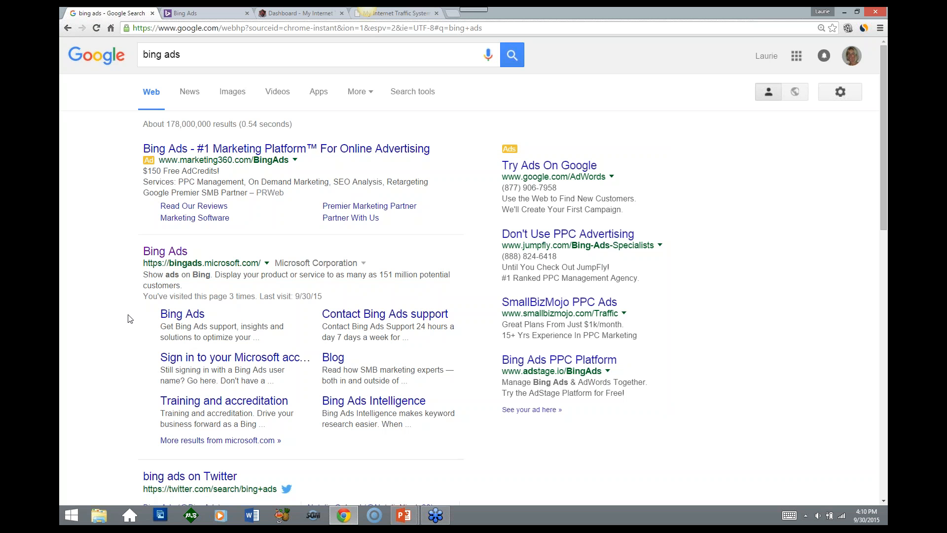
Open the official Bing Ads site from the search results and sign out of the current account
left_click(176, 254)
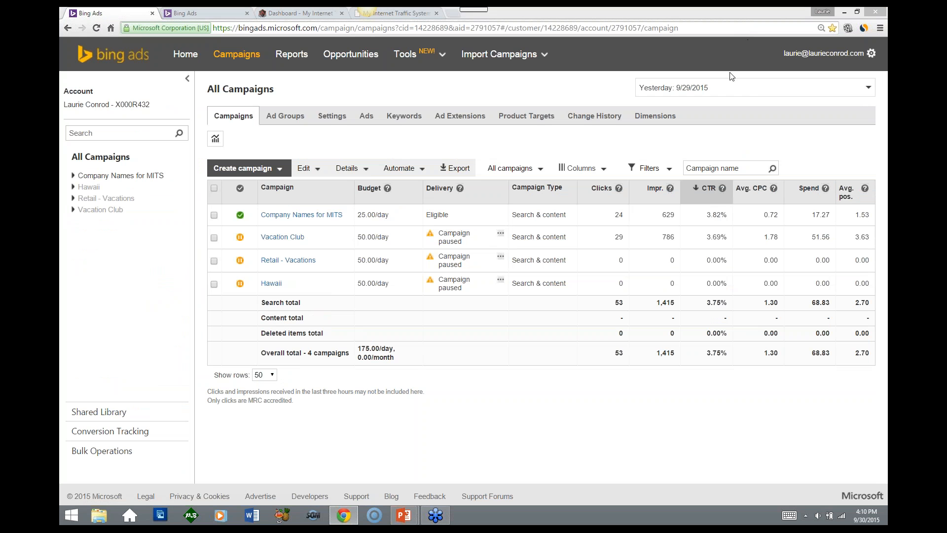
left_click(870, 53)
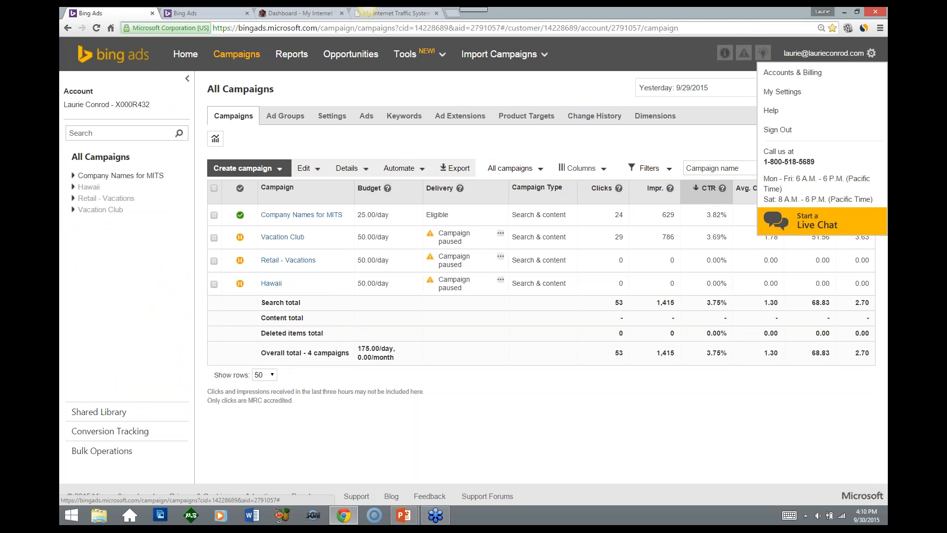
left_click(777, 130)
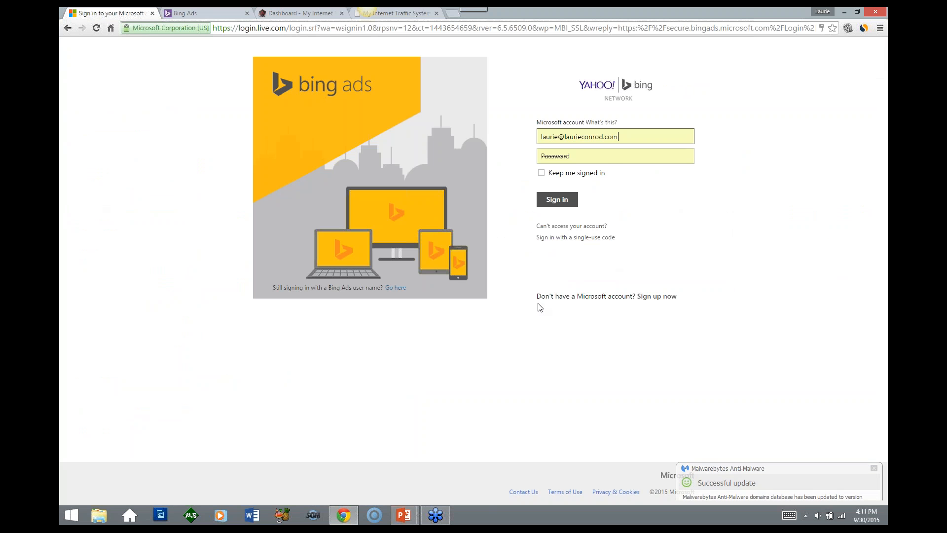
Open the sign-up page for a new Microsoft account and review the Create an account form through to its end
left_click_drag(535, 294, 595, 302)
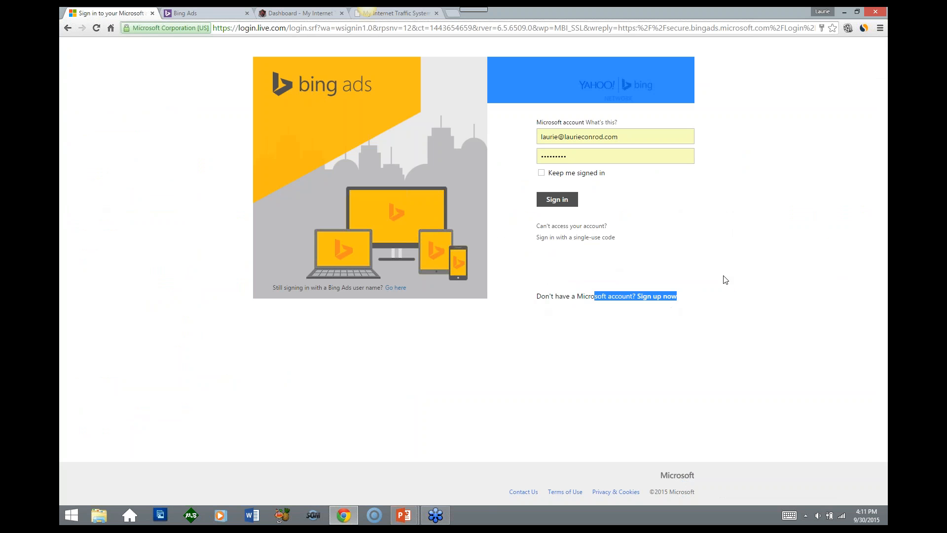
left_click(725, 280)
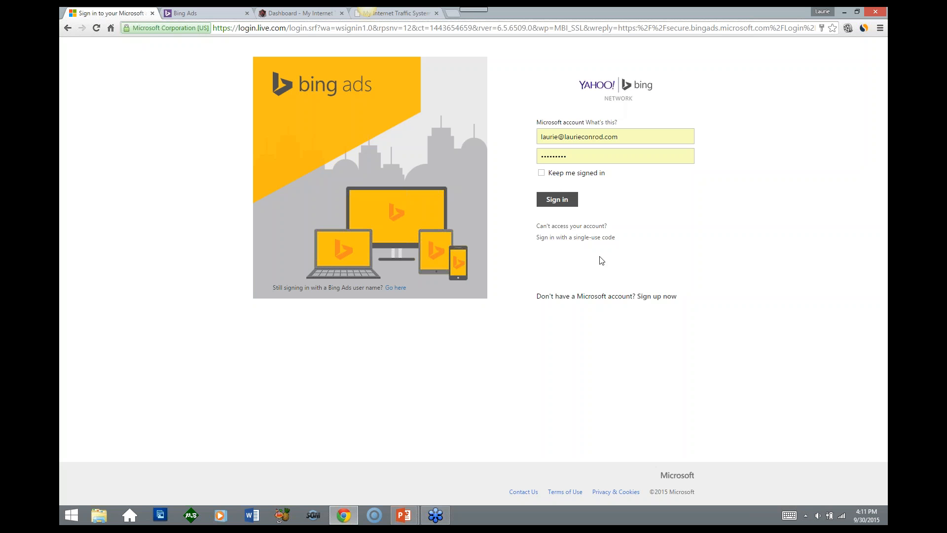
left_click(656, 296)
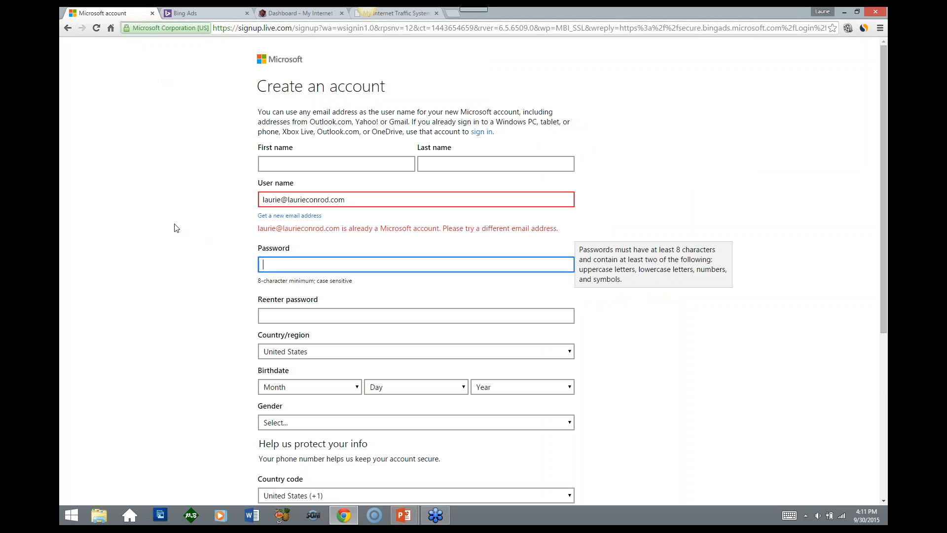
scroll(177, 228, "down", 2)
scroll(207, 195, "down", 2)
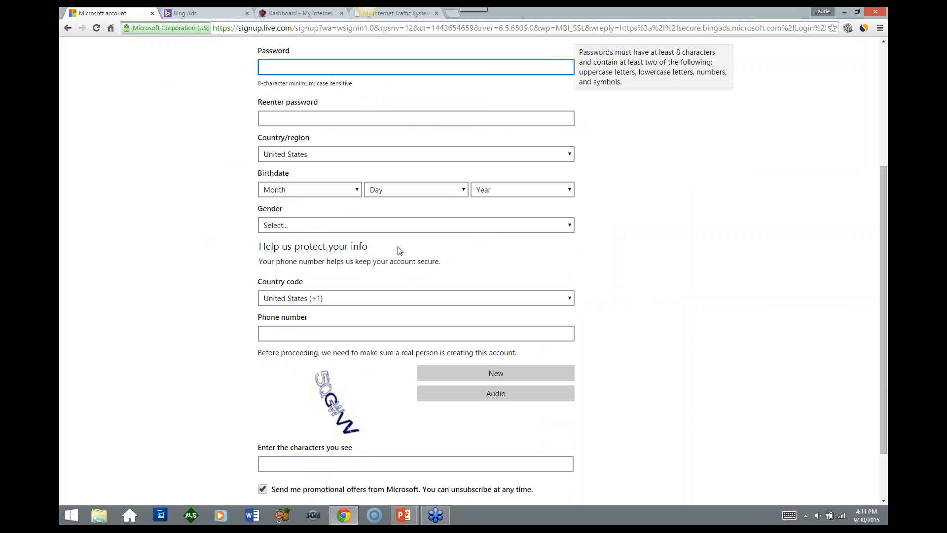
scroll(242, 287, "down", 2)
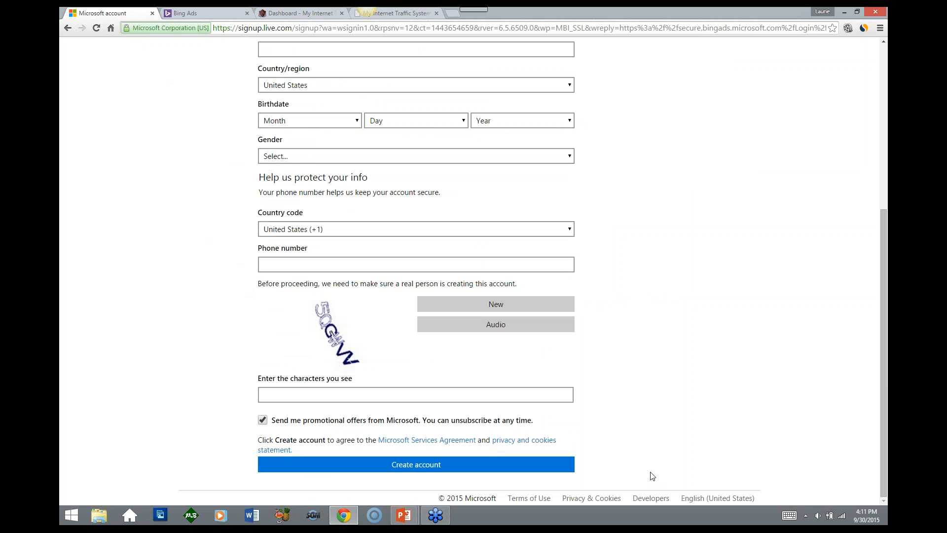
left_click(427, 466)
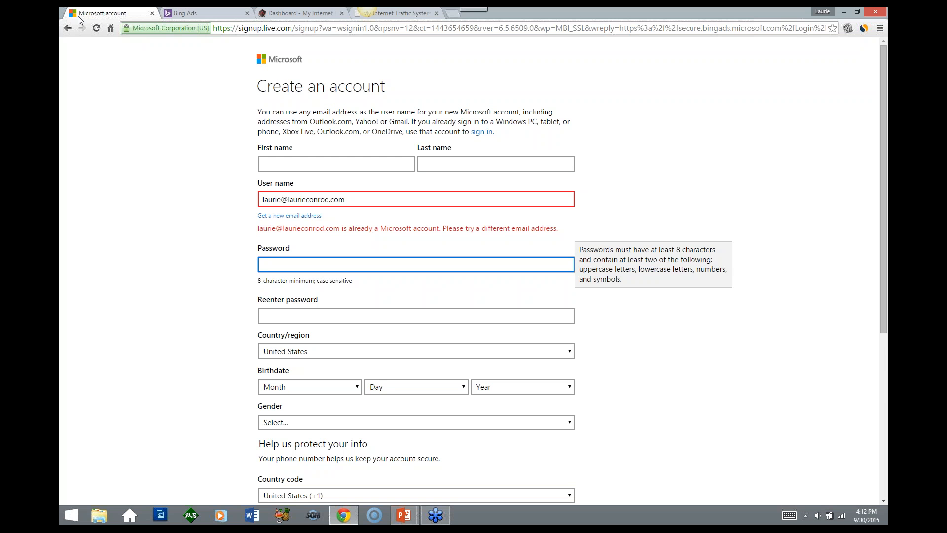
Return to the Bing Ads sign-in page and close the duplicate Bing Ads browser tab
left_click(68, 28)
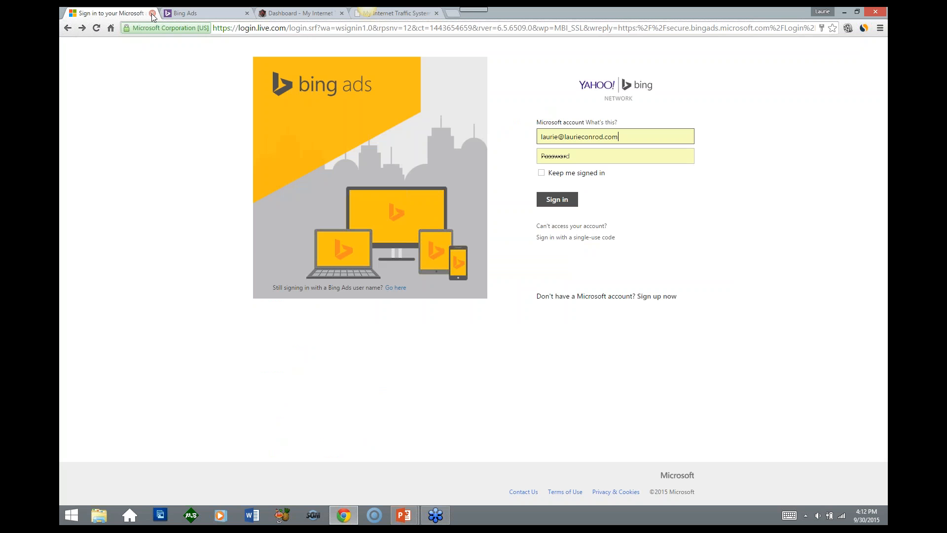
left_click(164, 14)
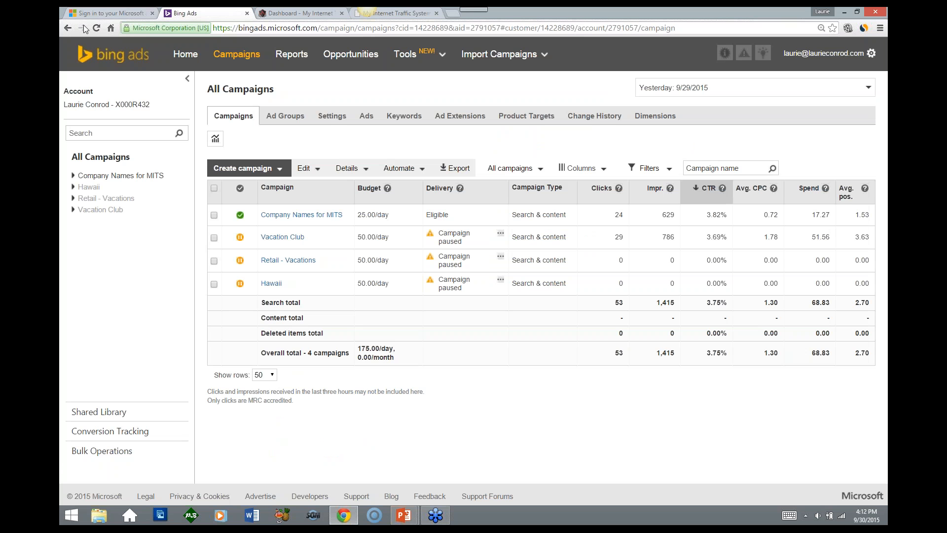
left_click(247, 13)
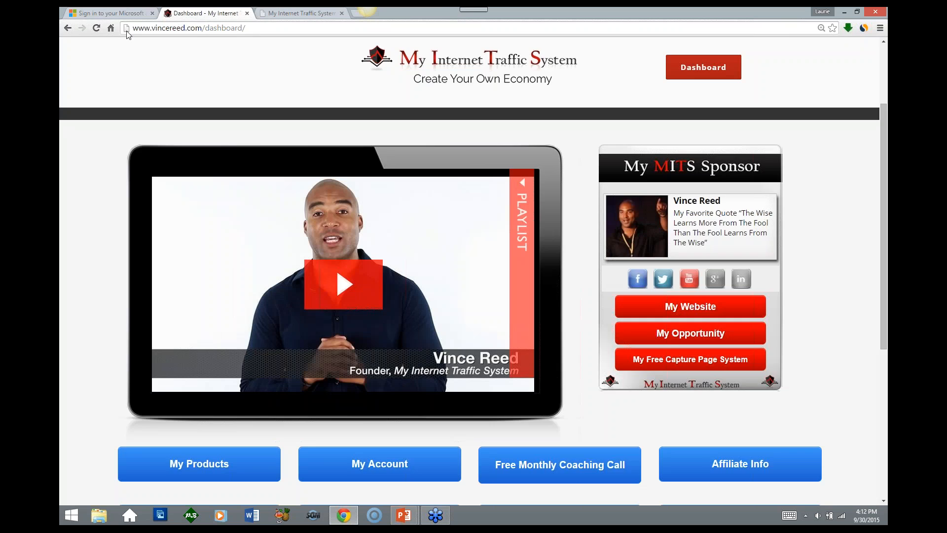
left_click(126, 16)
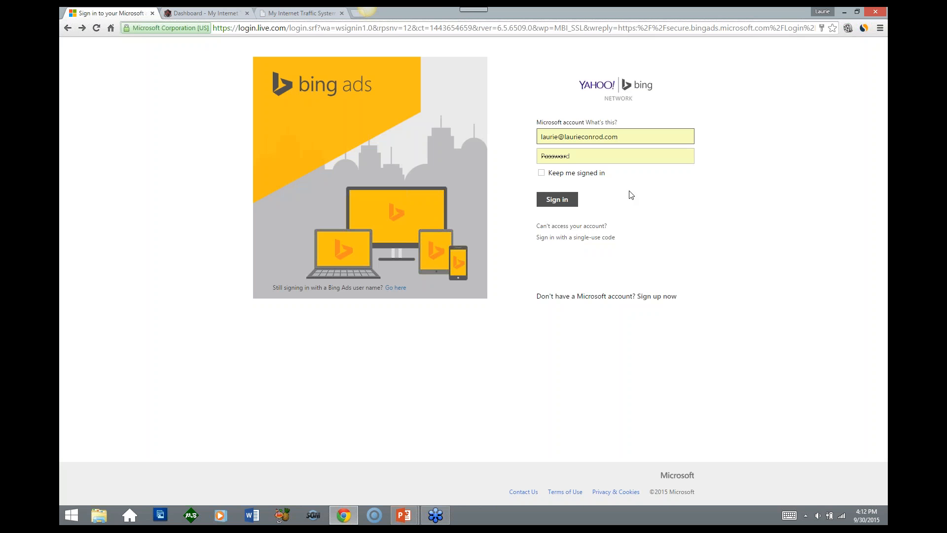
Sign in to Bing Ads with the prefilled account and expand the Company Names for MITS campaign to list its ad groups
left_click(561, 202)
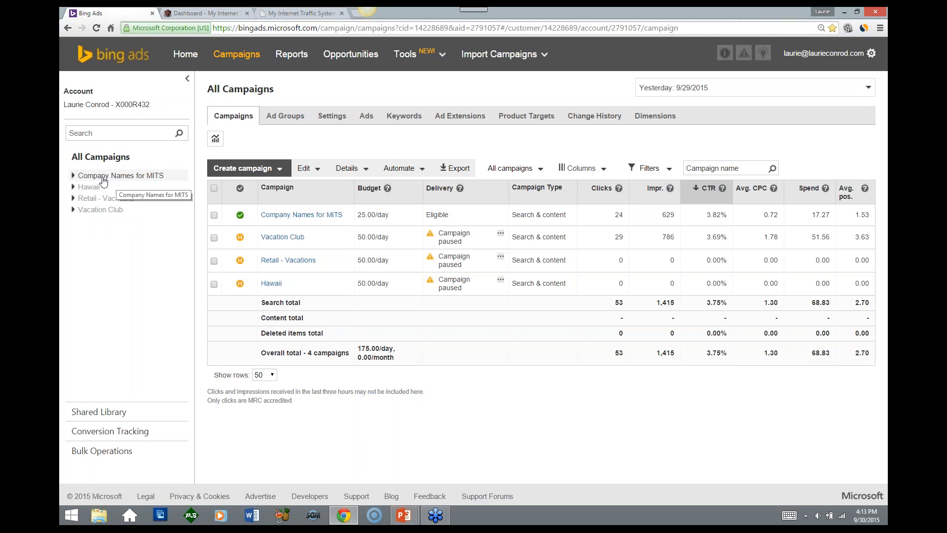
left_click(73, 178)
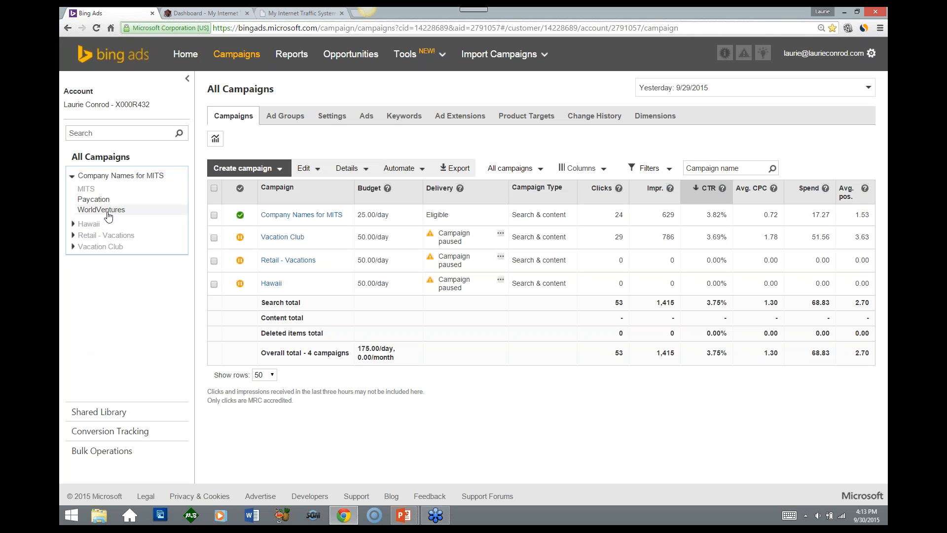
Switch to the PowerPoint slide show, advance to the A, B, C slide and draw a short pen stroke below and left of the A
mouse_move(410, 516)
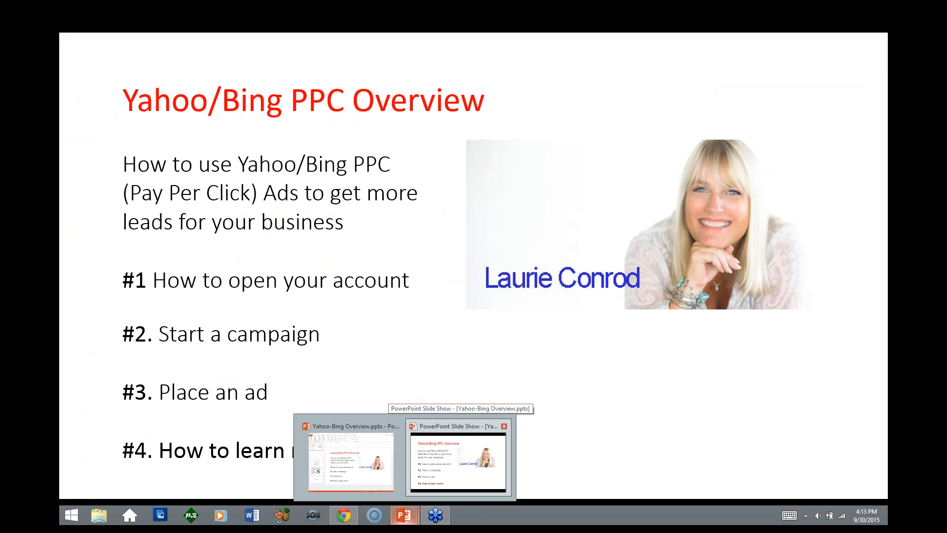
left_click(424, 472)
left_click(367, 11)
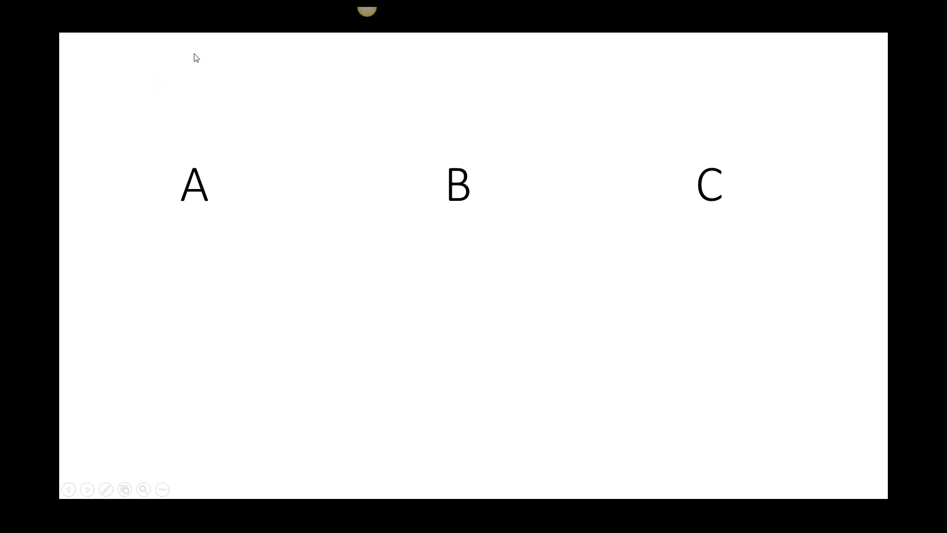
key("ctrl+p")
left_click_drag(98, 234, 103, 246)
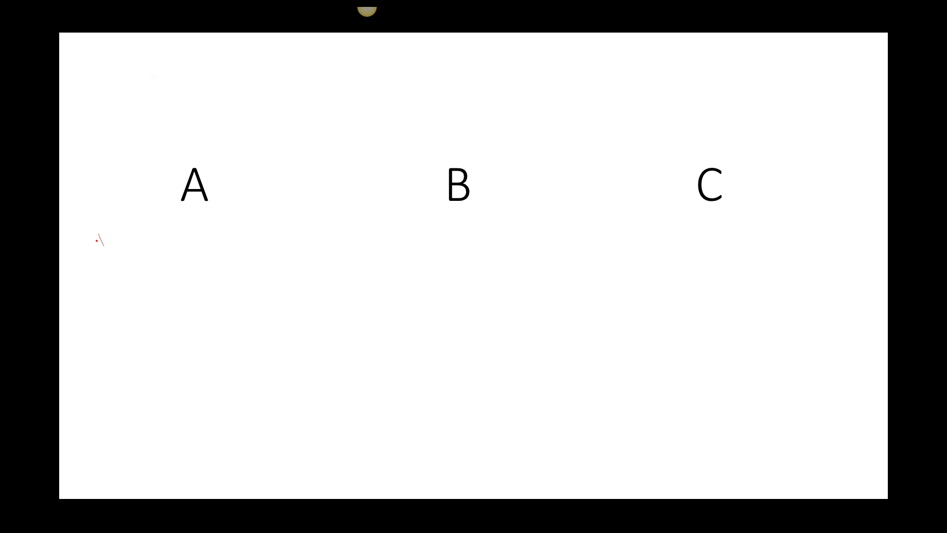
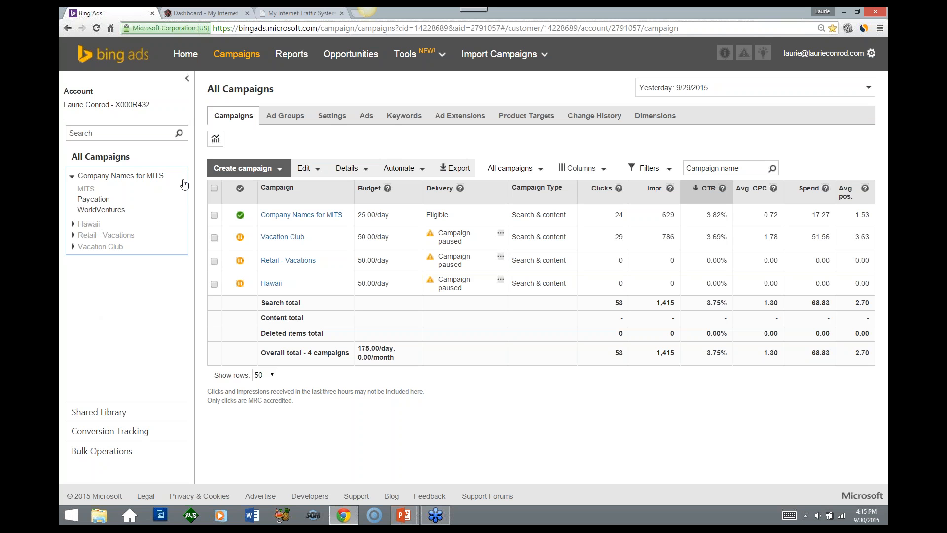
Examine the keywords and ads of the Paycation ad group in the Company Names for MITS campaign
left_click(101, 200)
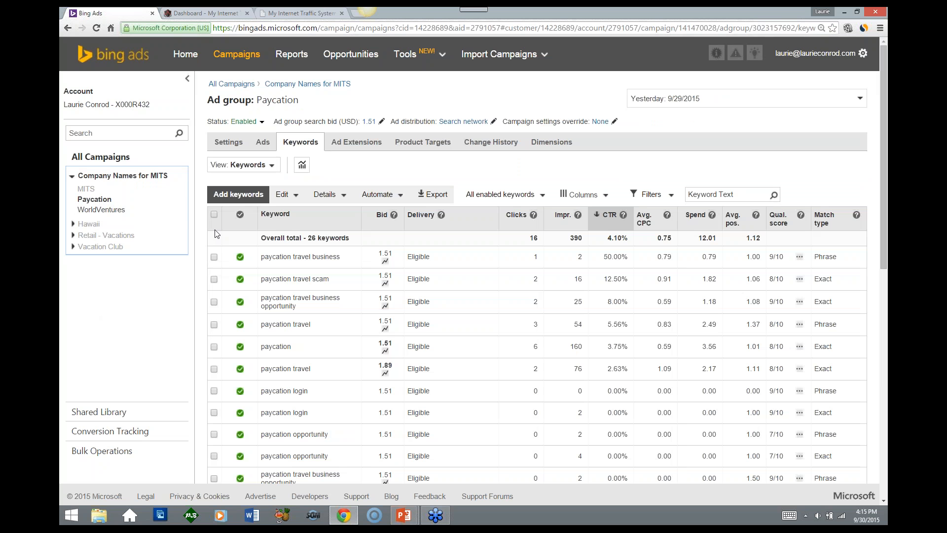
left_click(263, 143)
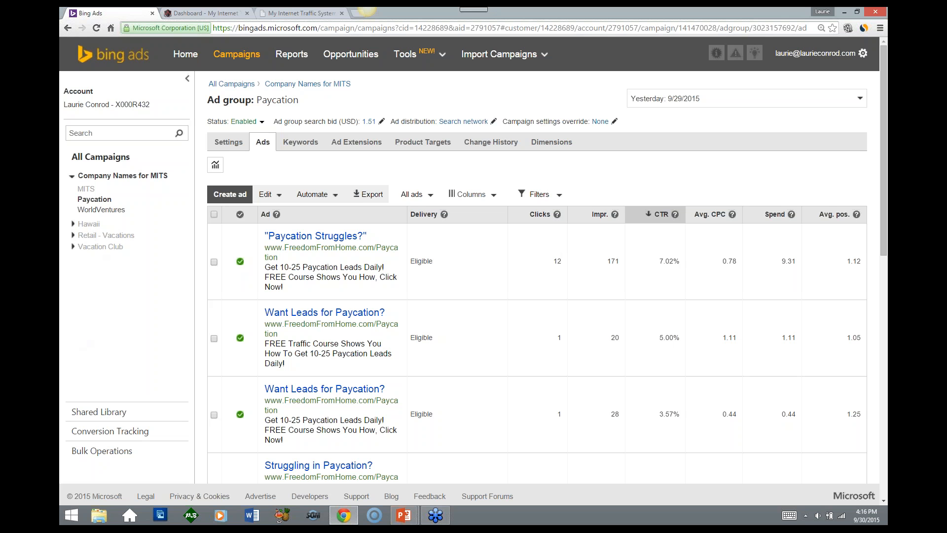
Create a new search & content campaign from All Campaigns and name it test
left_click(114, 162)
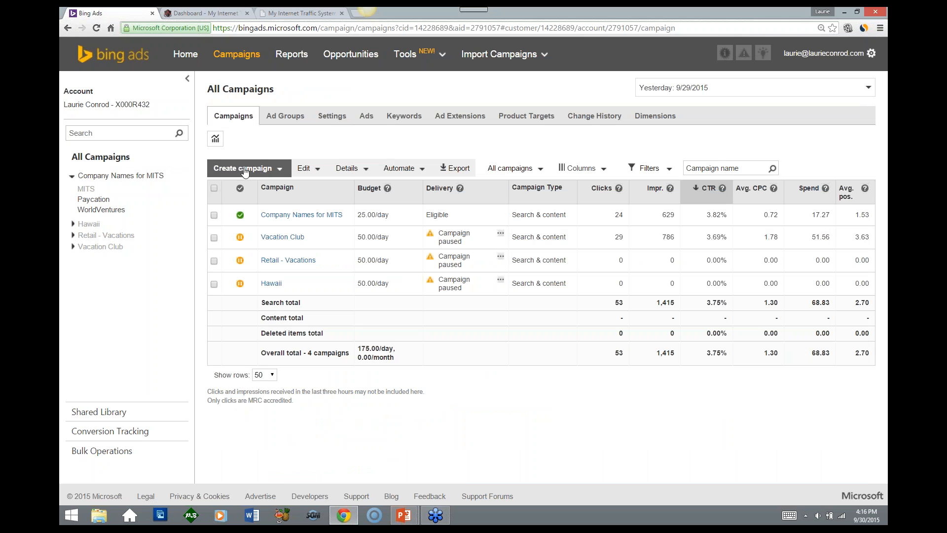
left_click(279, 169)
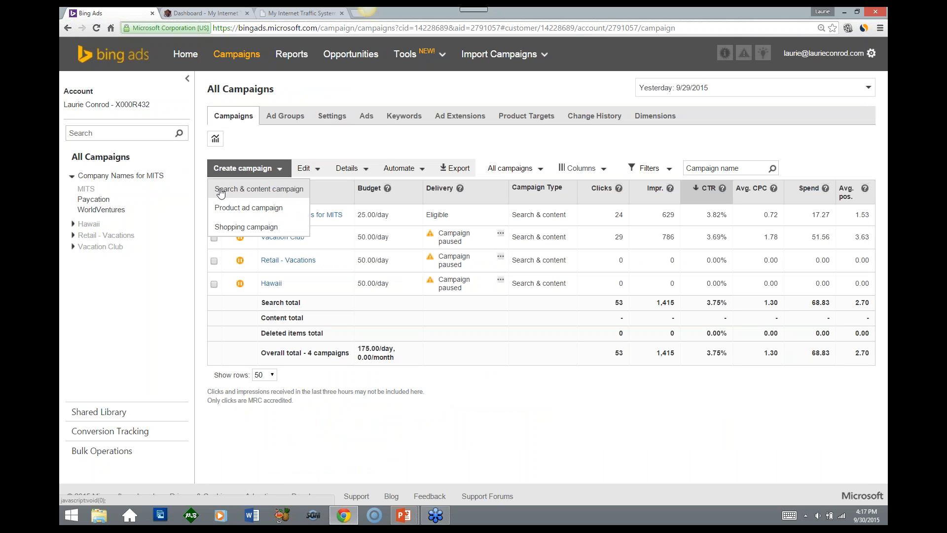
left_click(267, 195)
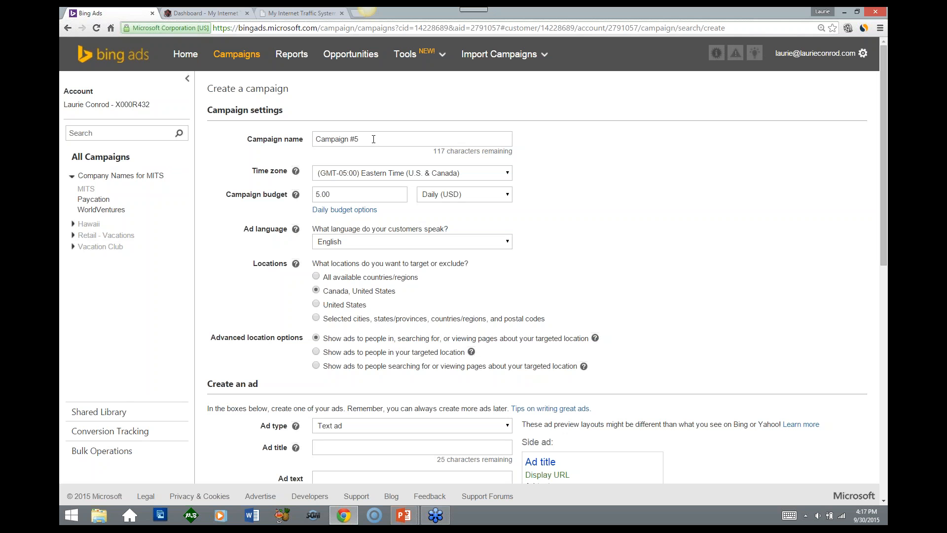
left_click_drag(373, 139, 324, 133)
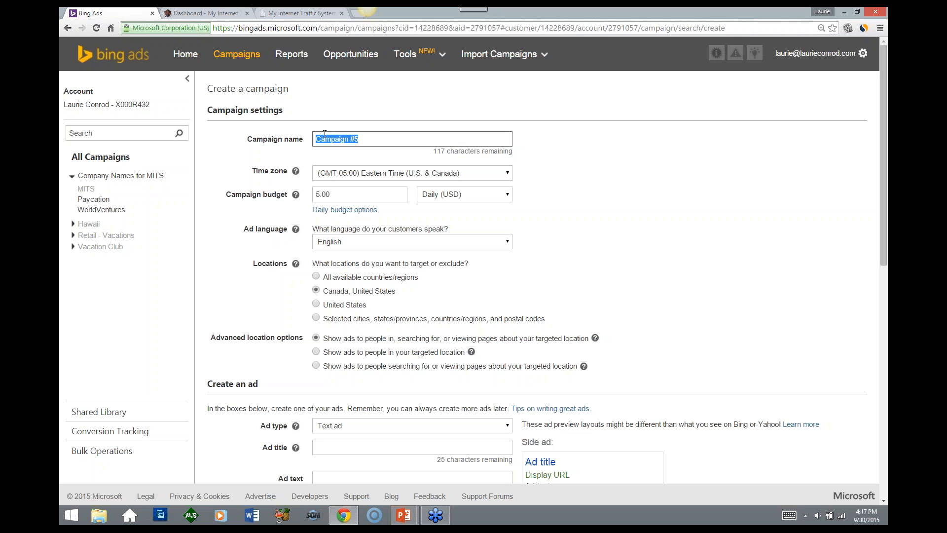
type("test")
Check the campaign budget amount and the choices for its budget type
scroll(377, 188, "down", 1)
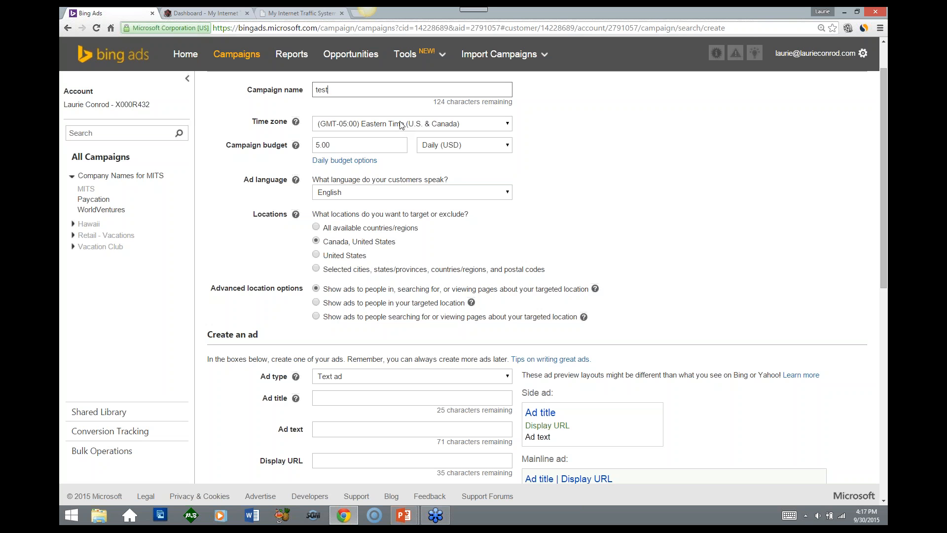
left_click(344, 144)
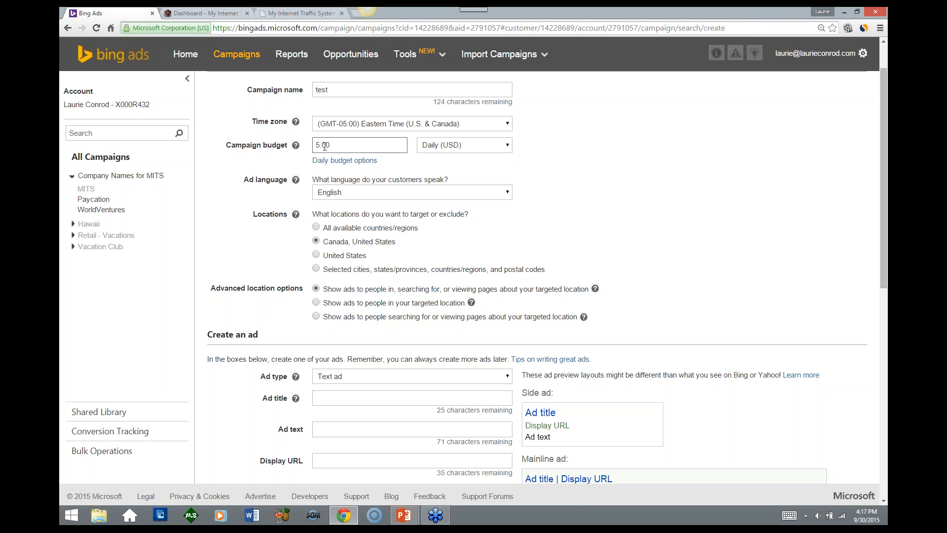
left_click(458, 146)
left_click(458, 146)
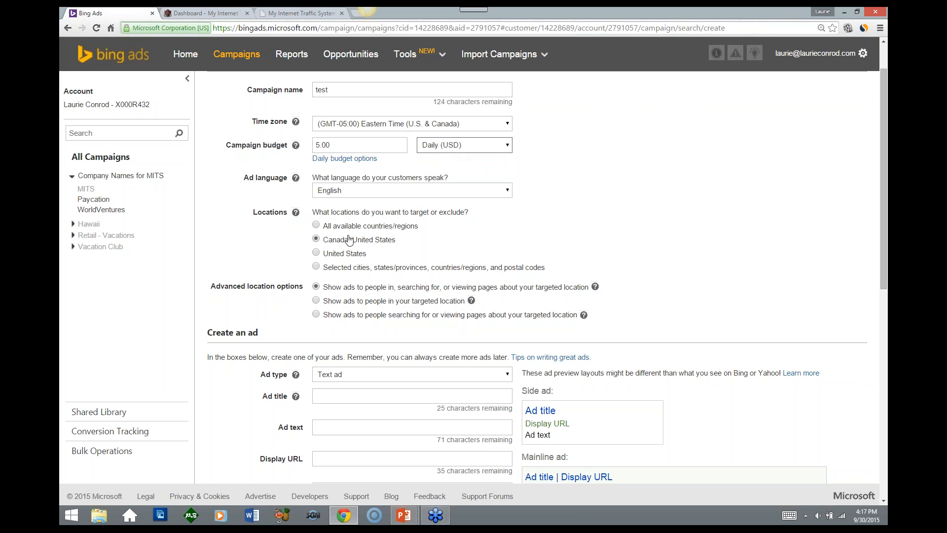
Set the campaign's target locations to selected cities, states/provinces, countries/regions, and postal codes
scroll(329, 223, "down", 1)
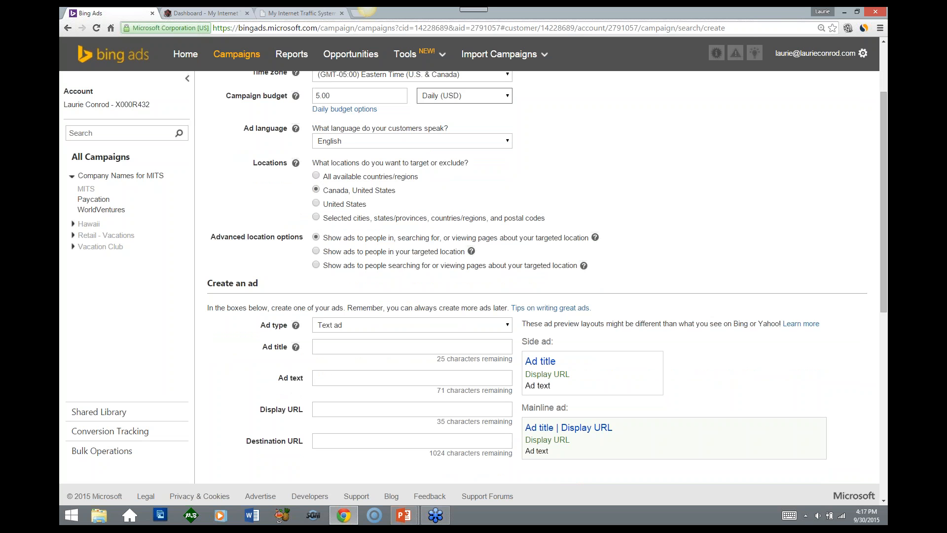
left_click(322, 176)
left_click(316, 203)
left_click(316, 217)
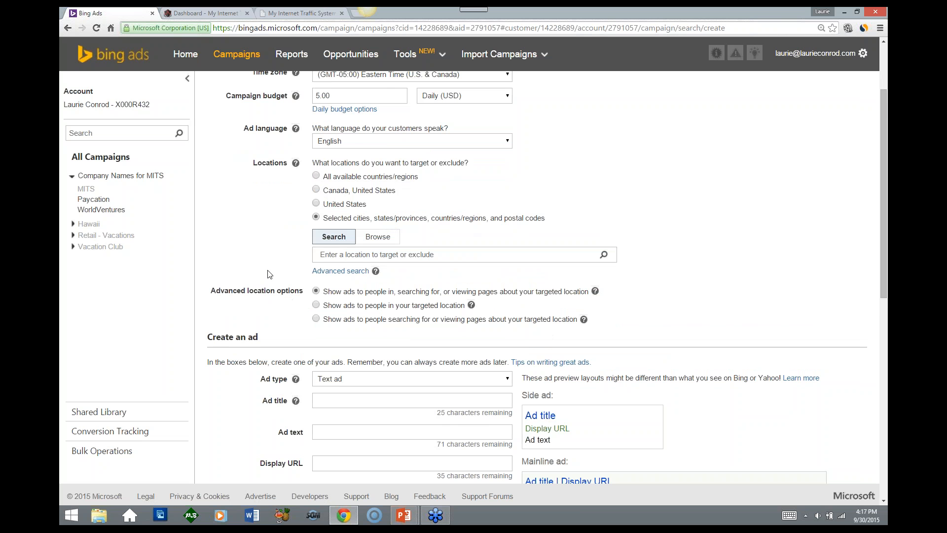
Check the available ad types in the Create an ad section and read the help on the ad title
scroll(270, 272, "down", 1)
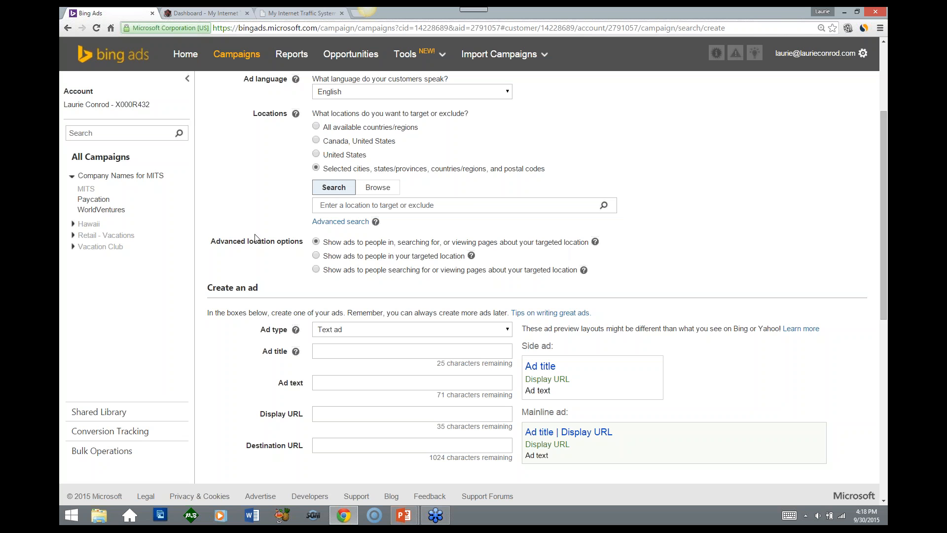
scroll(258, 239, "down", 2)
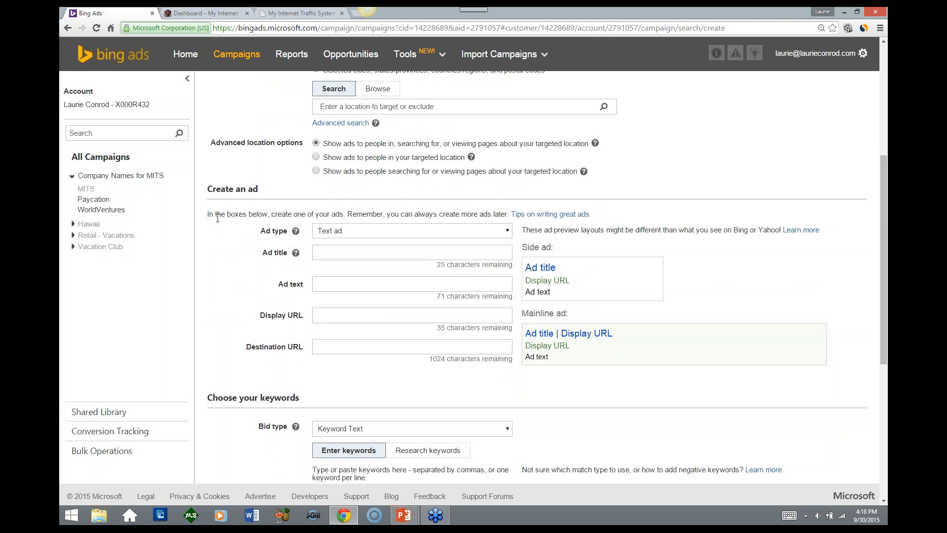
left_click(350, 232)
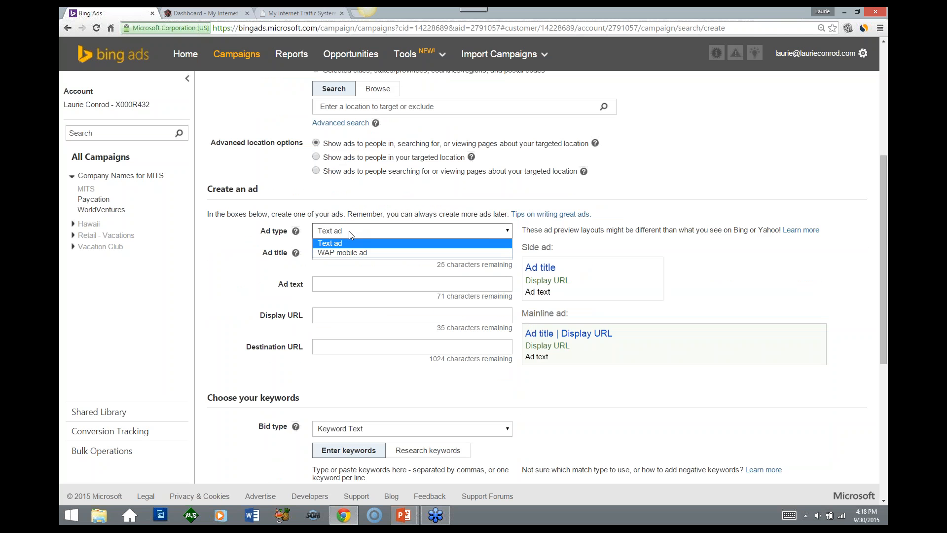
left_click(339, 234)
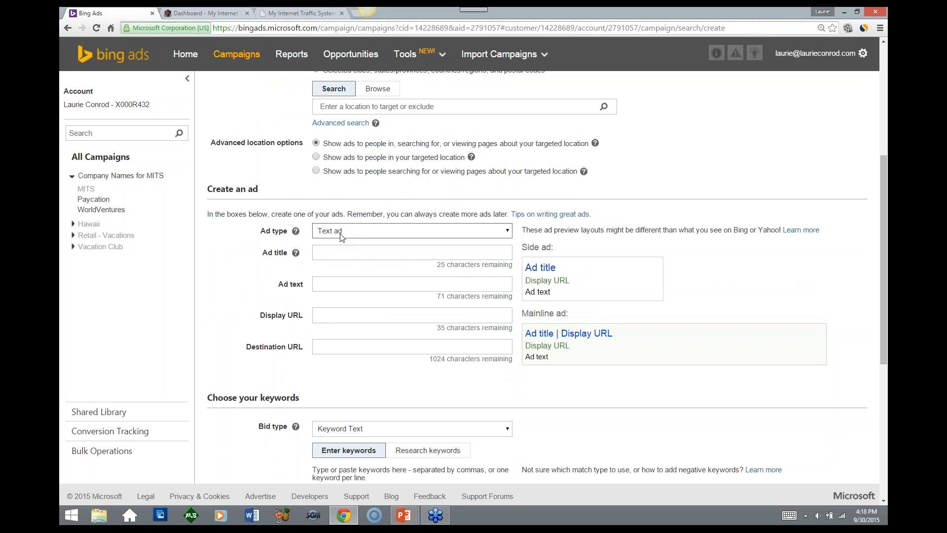
left_click(336, 258)
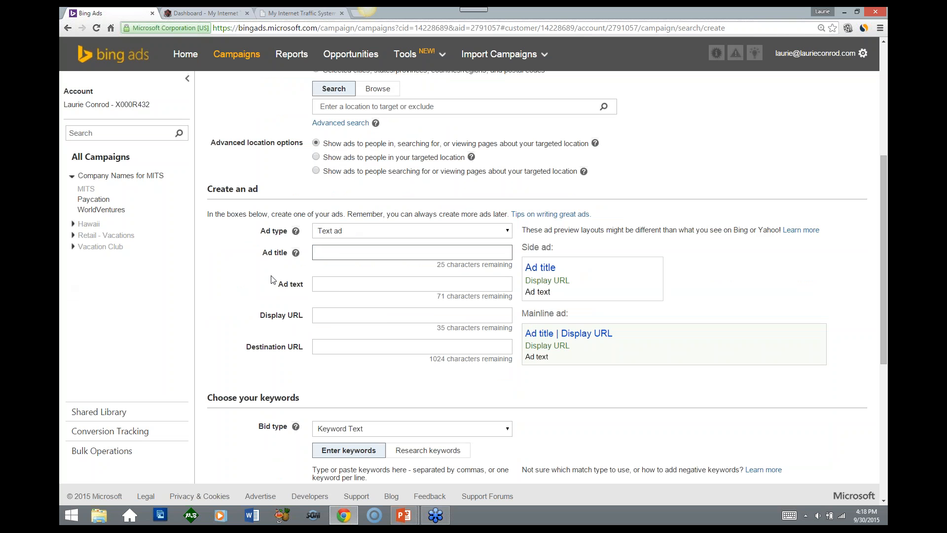
left_click(296, 255)
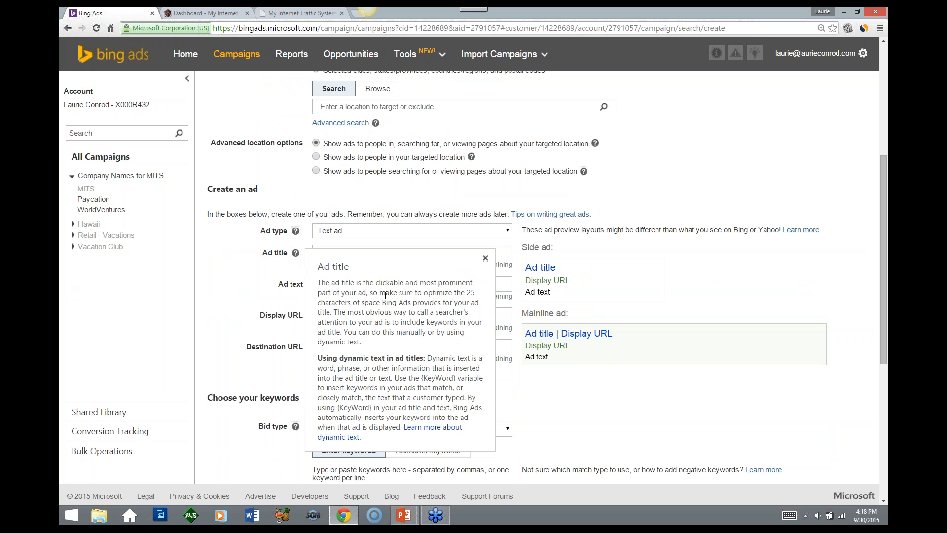
left_click(485, 257)
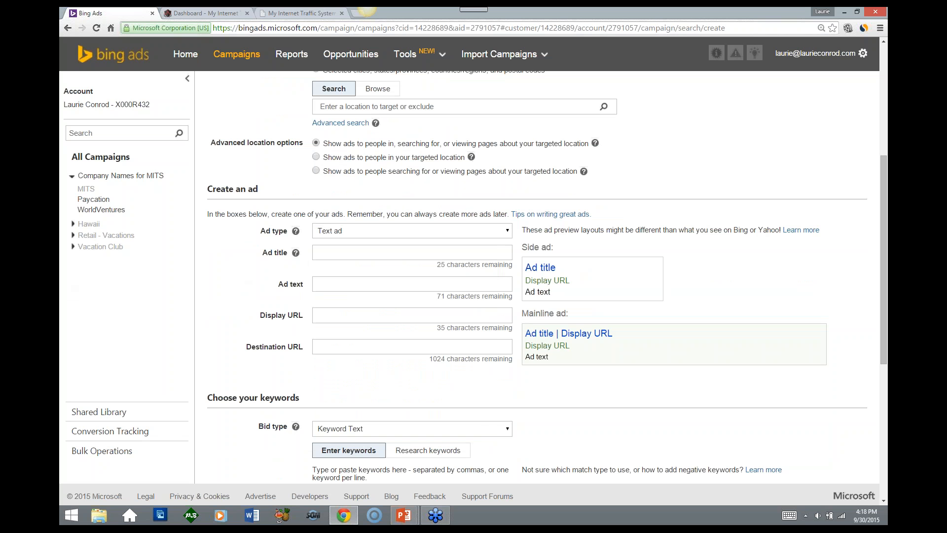
Enter "How to save 90% of vaca" as the ad title
left_click(394, 249)
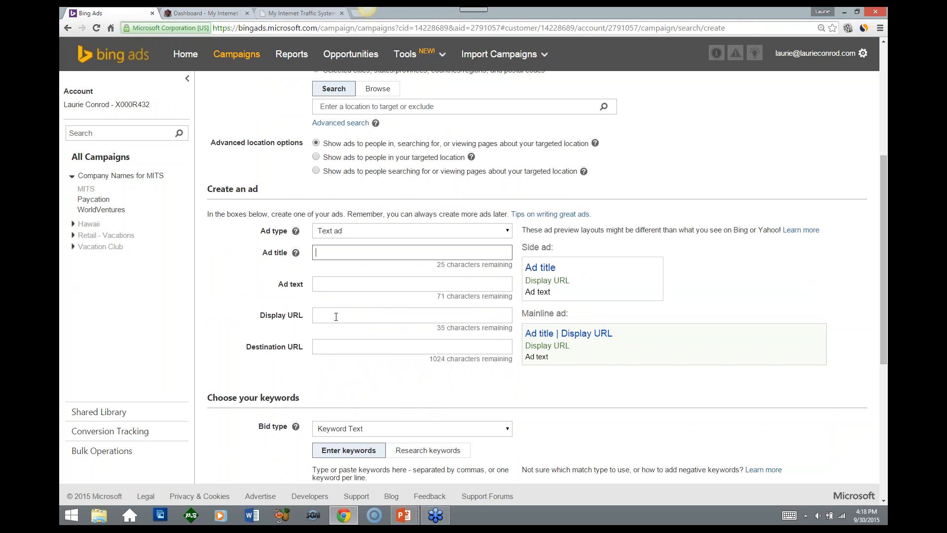
type("How to save")
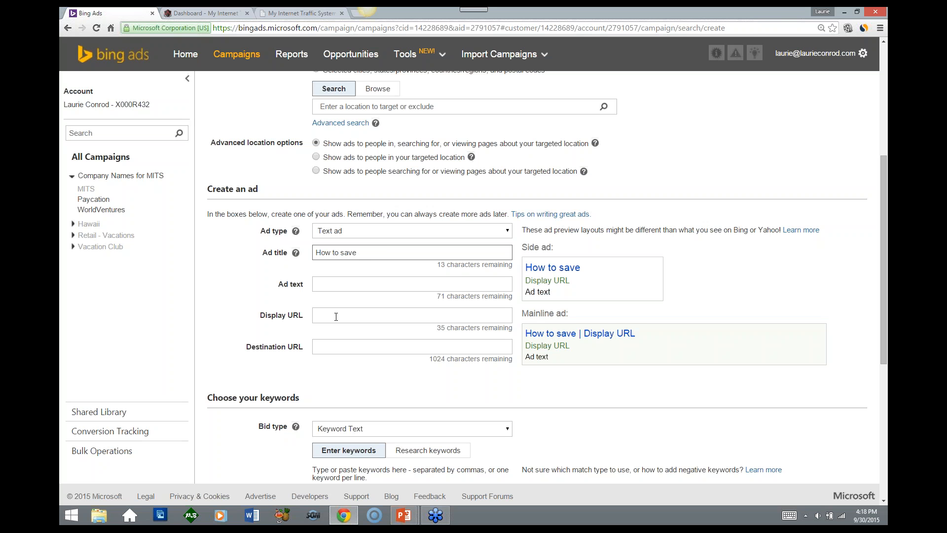
type(" 90")
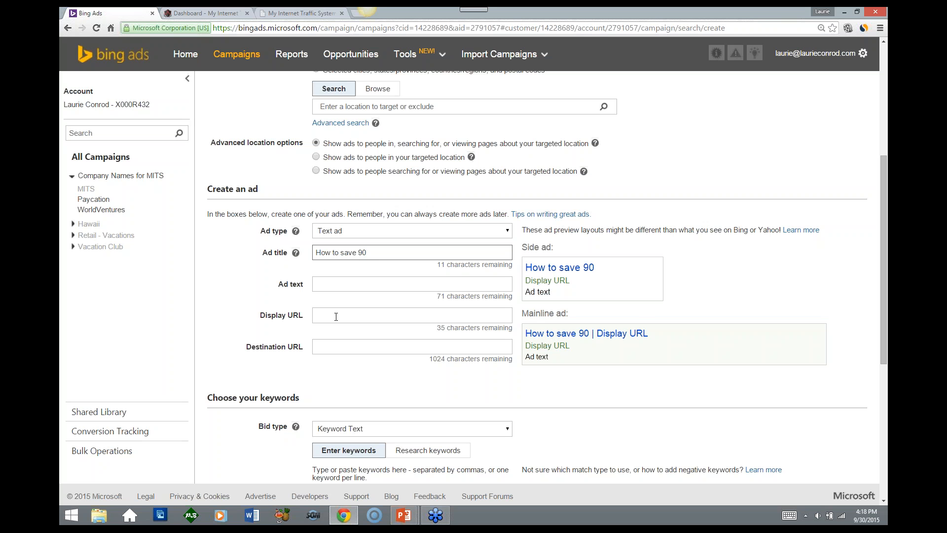
type("% of ")
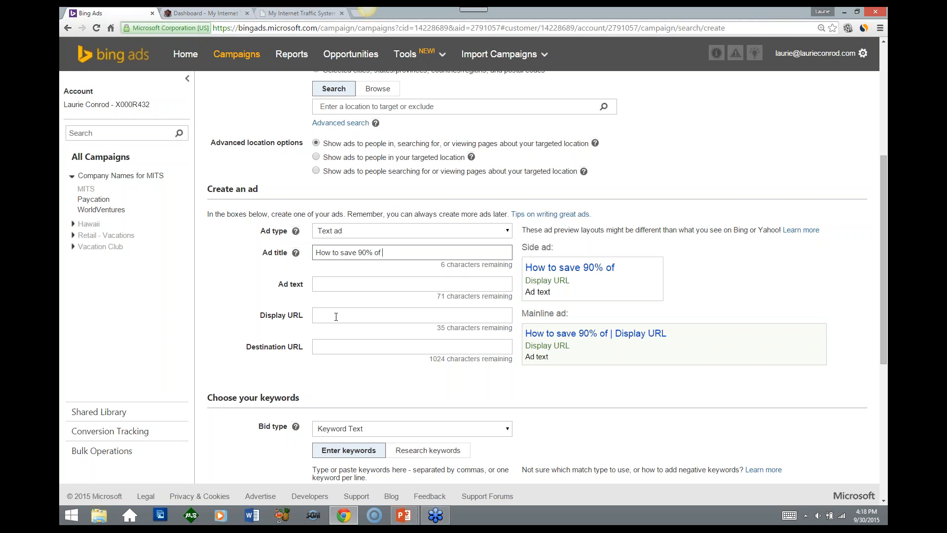
type("vacat")
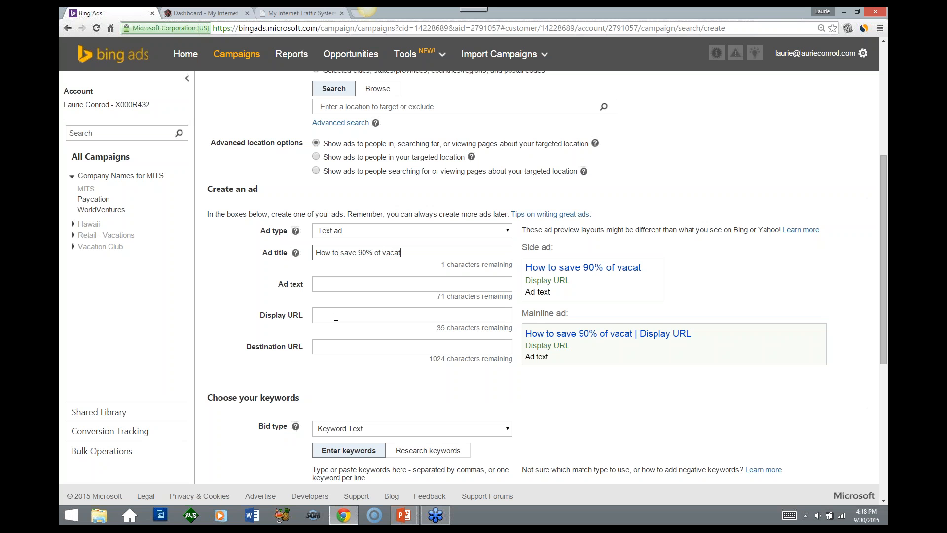
type("o")
key("BackSpace")
key("BackSpace")
Reword the ad title to "Save 90% off Vacations?"
left_click_drag(402, 253, 376, 254)
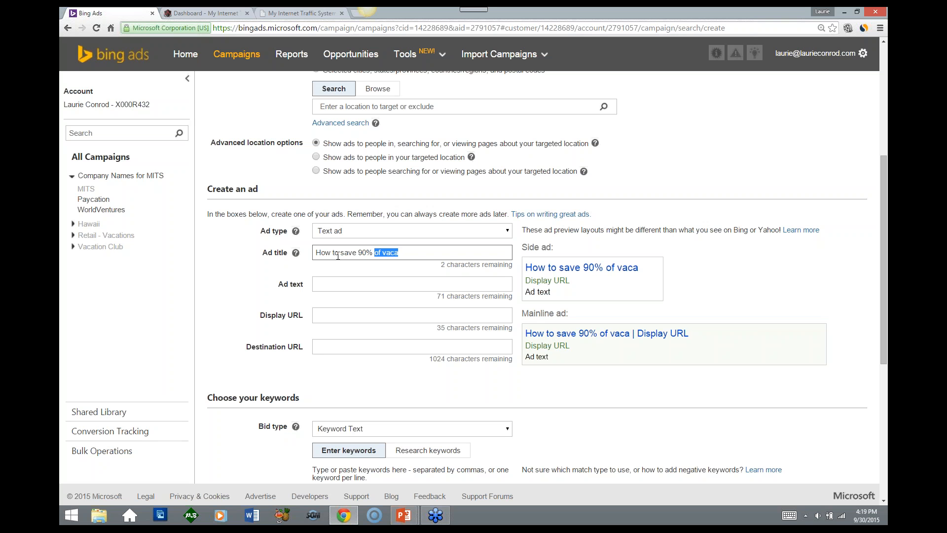
left_click(406, 250)
left_click_drag(344, 252, 315, 253)
type("S")
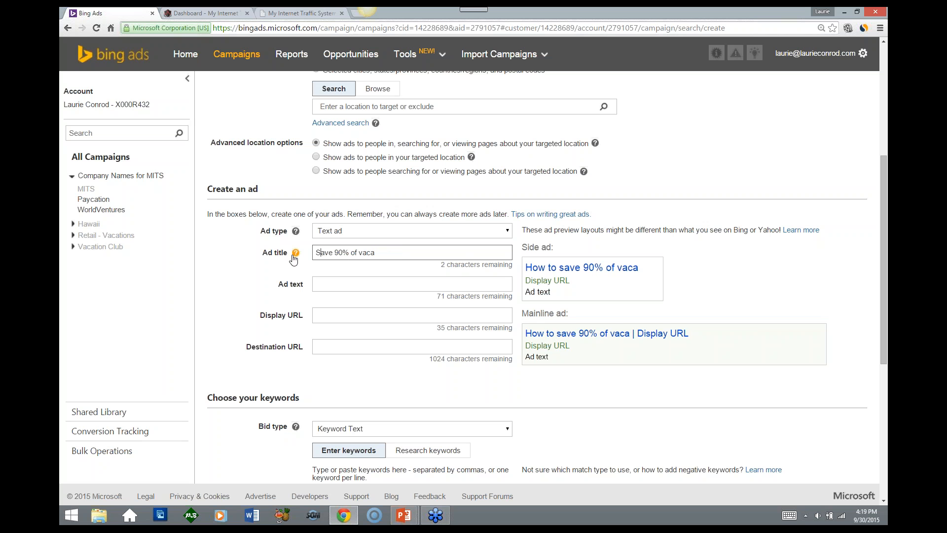
left_click(358, 252)
type("f")
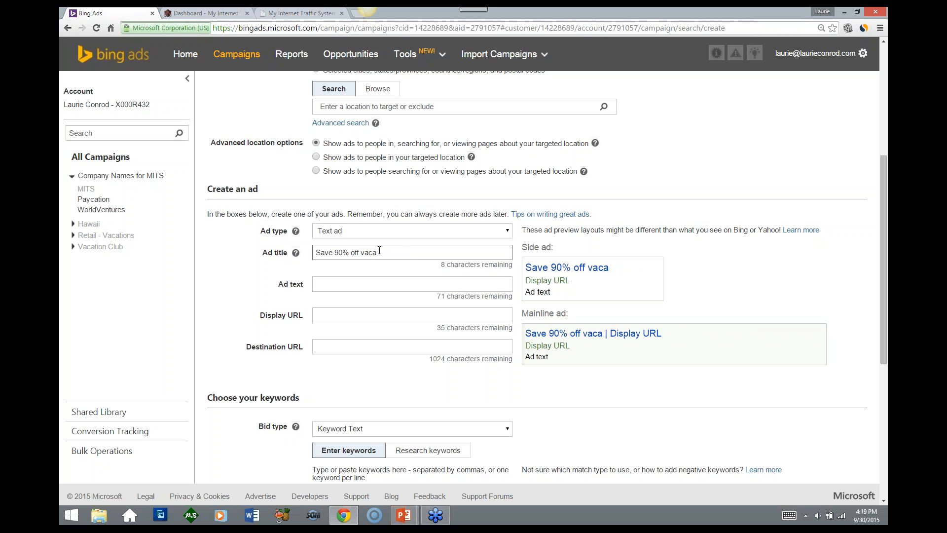
left_click(380, 252)
type("tions")
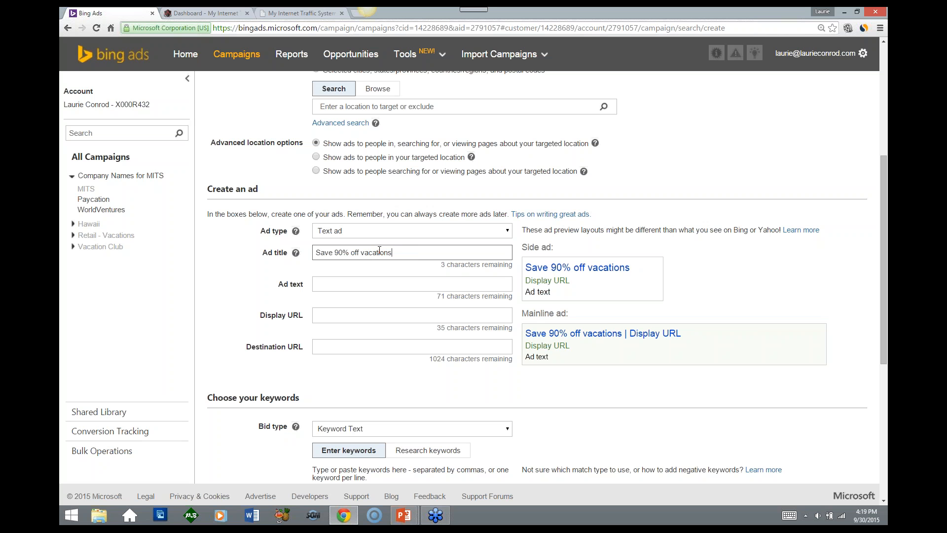
type("?")
left_click_drag(361, 252, 366, 252)
type("V")
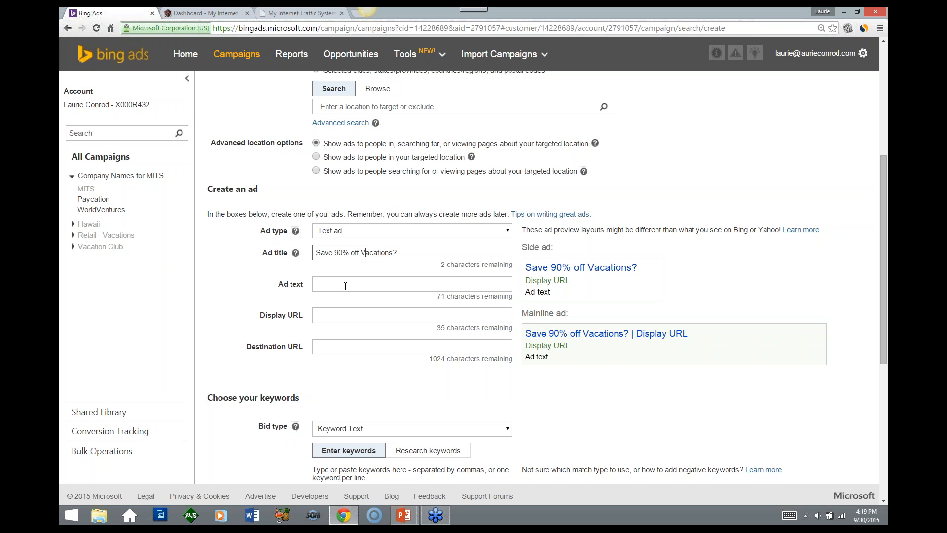
Enter the ad text "click here to find out how to save on all your vacations in Hawaii!"
left_click(345, 285)
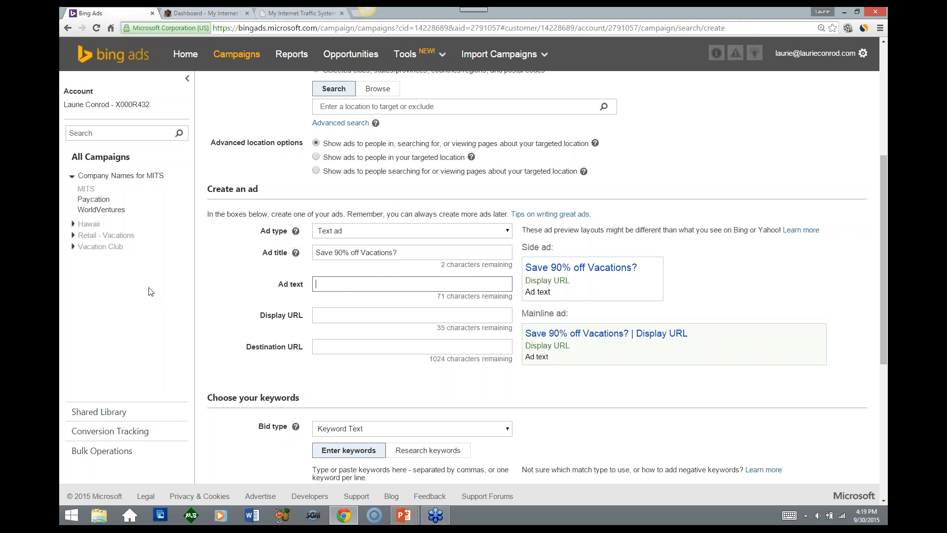
type("click here to")
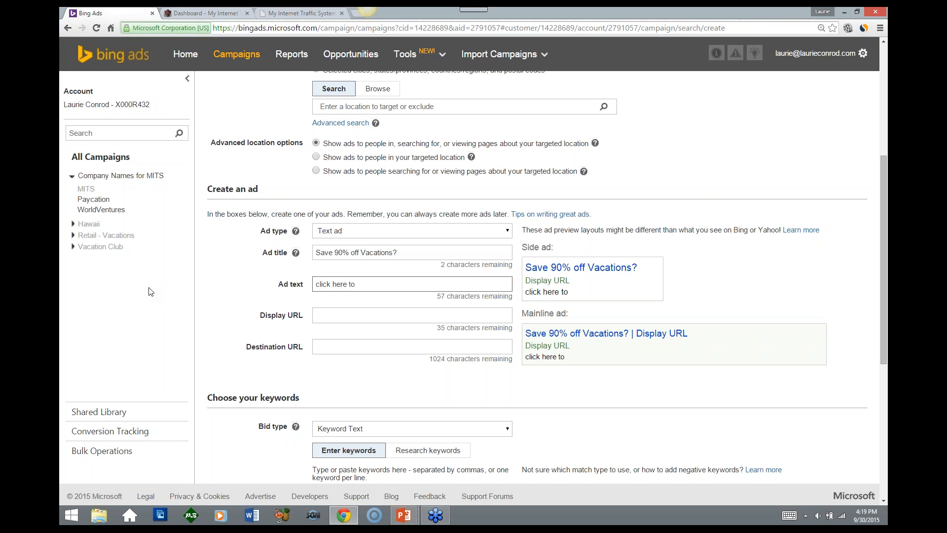
type(" find out how tos")
key("BackSpace")
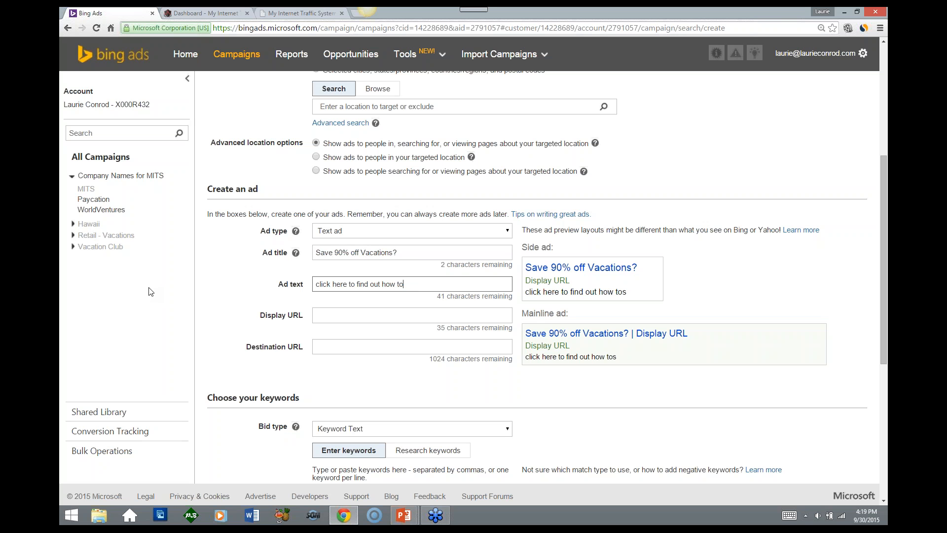
type("save on all yo")
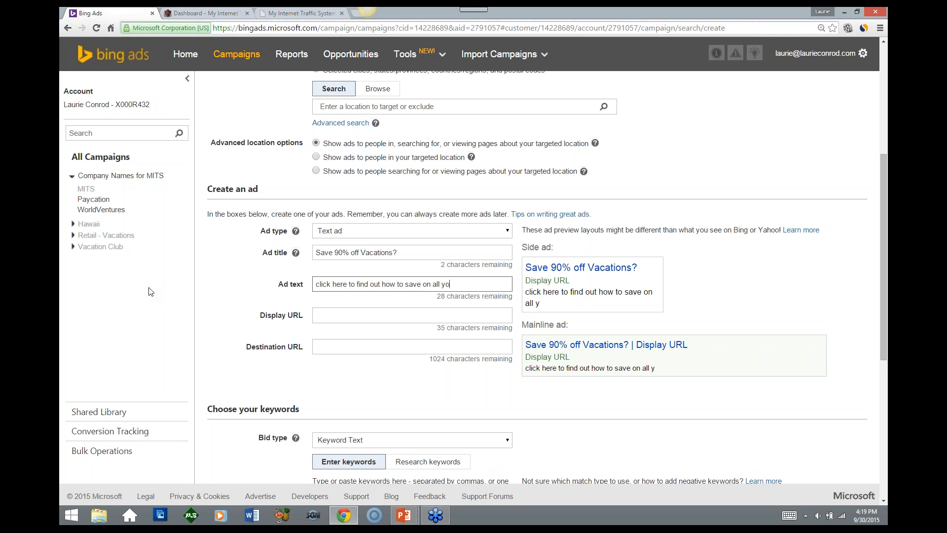
type("ur vacations in H")
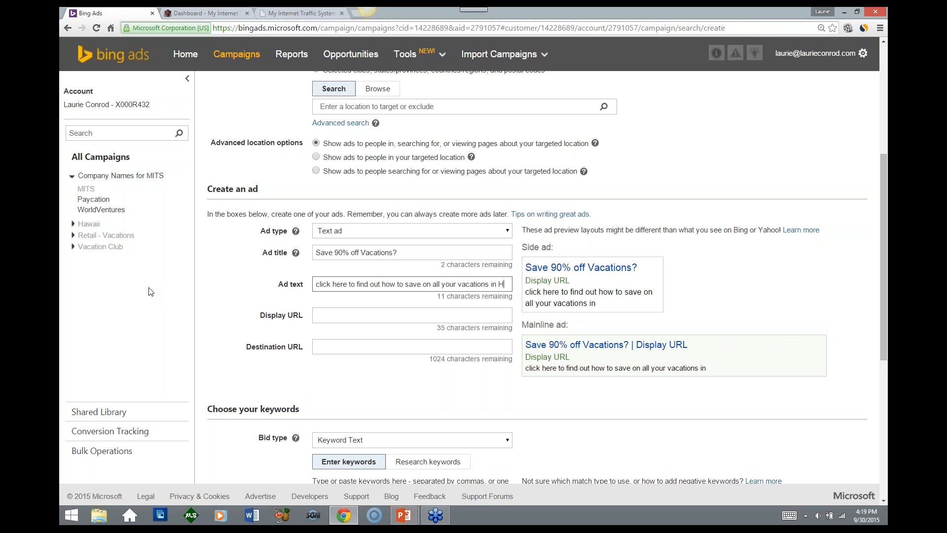
type("awaii")
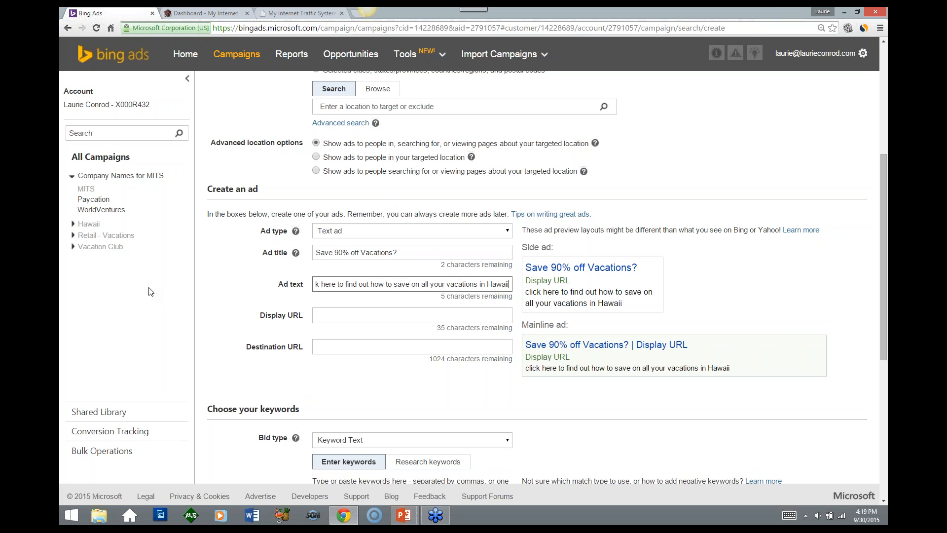
type("!")
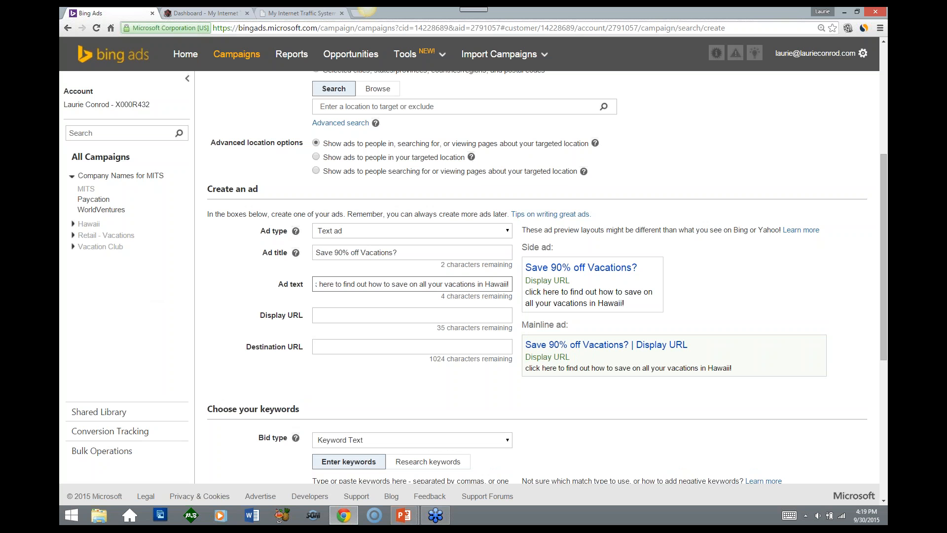
left_click(318, 314)
type("www.")
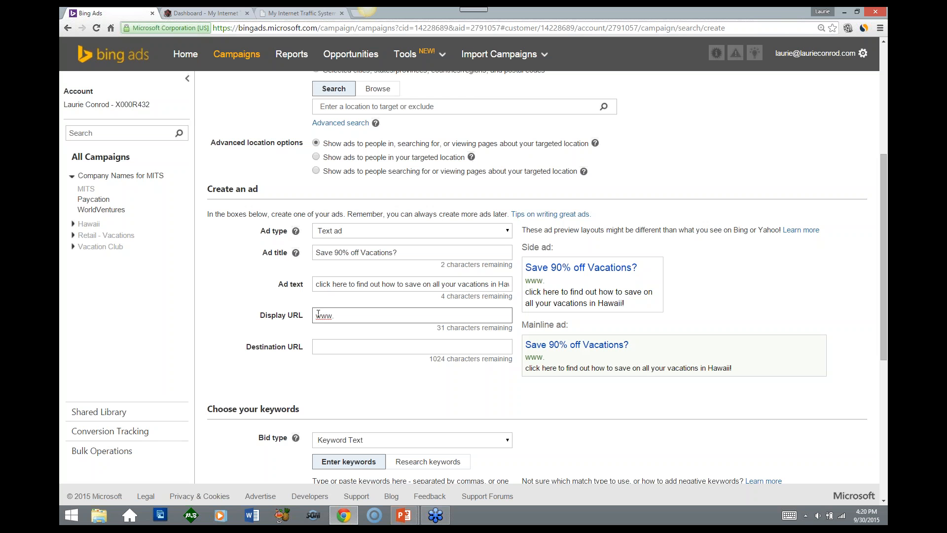
type("lauriesvacatio")
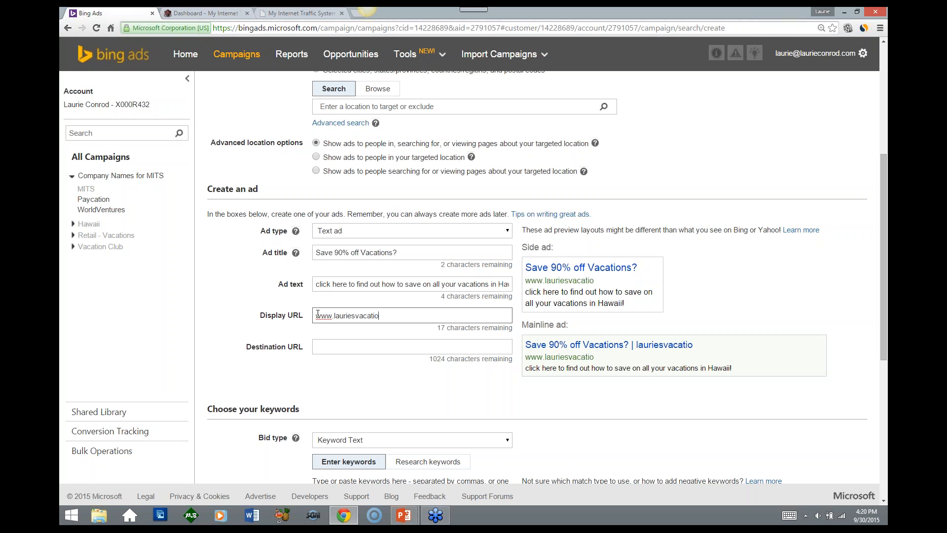
type("nclub.com")
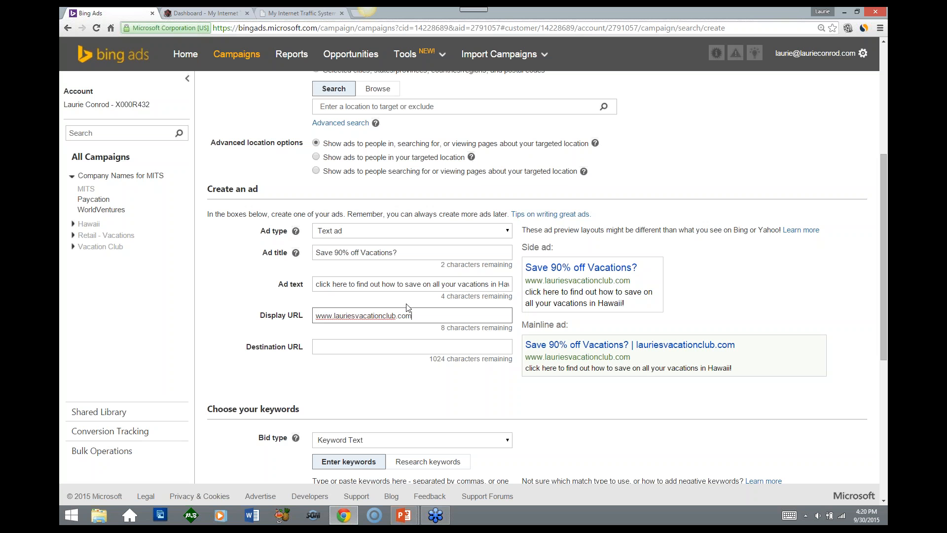
left_click_drag(412, 316, 314, 318)
key("ctrl+c")
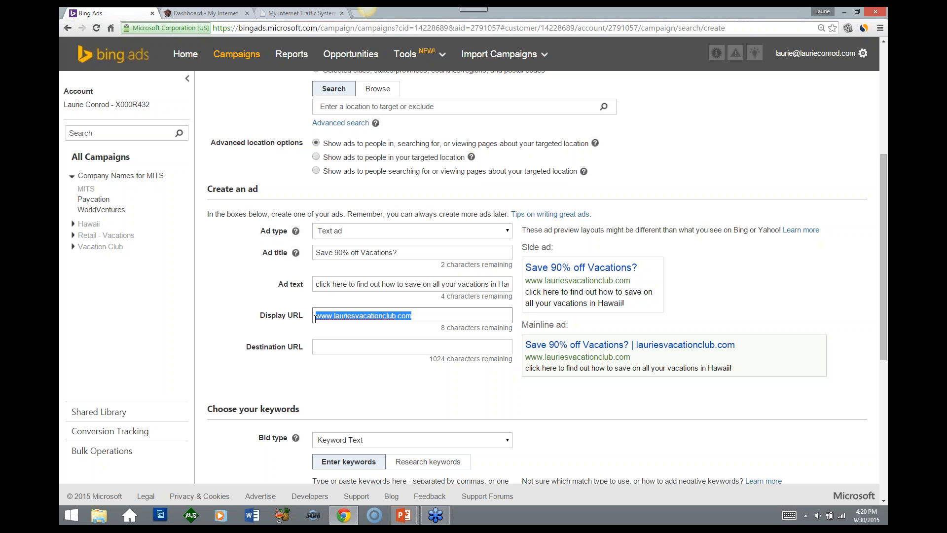
left_click(336, 345)
key("ctrl+v")
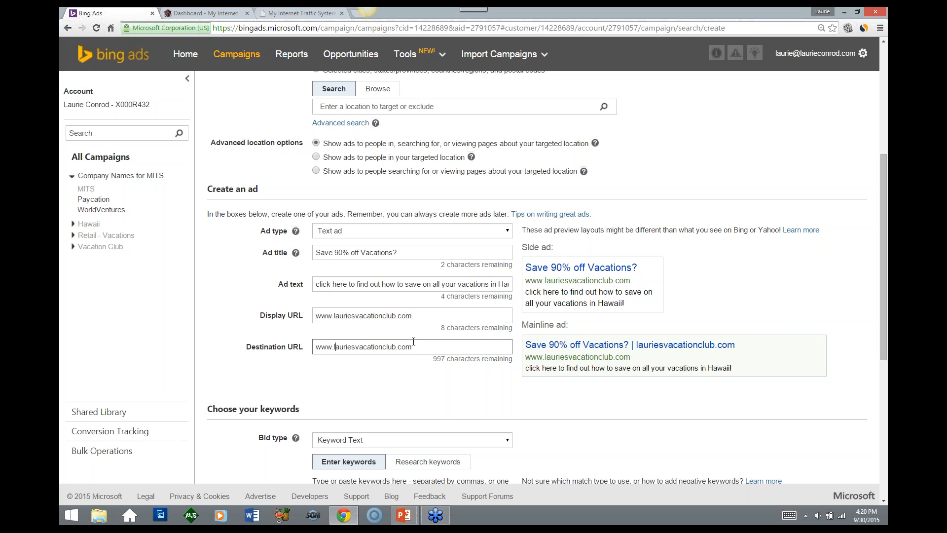
left_click_drag(417, 347, 315, 350)
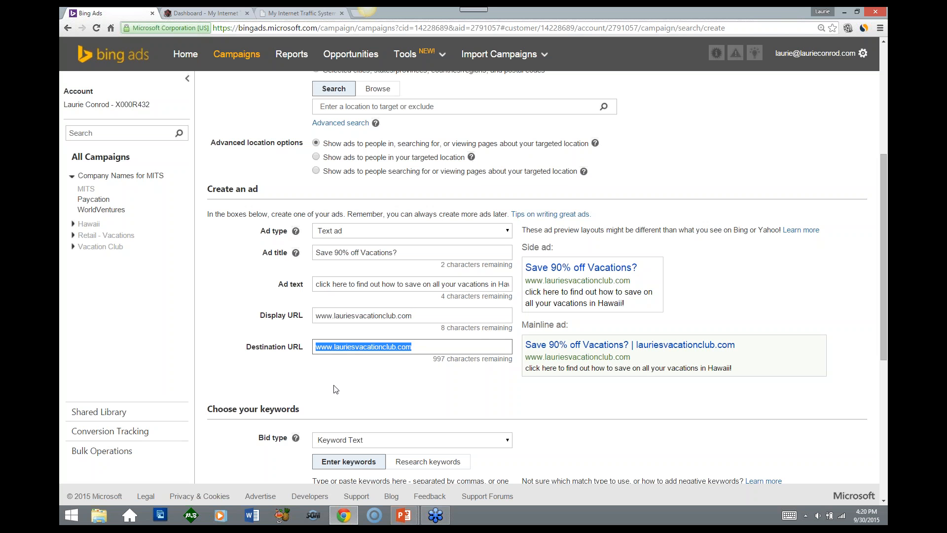
scroll(362, 376, "down", 1)
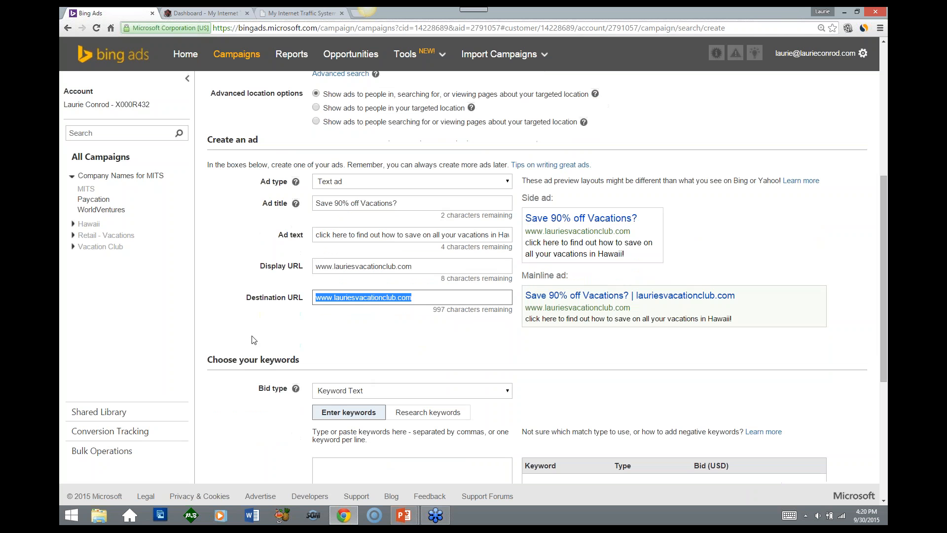
Capitalize the first letter of the ad text so it begins with "Click here"
left_click(171, 325)
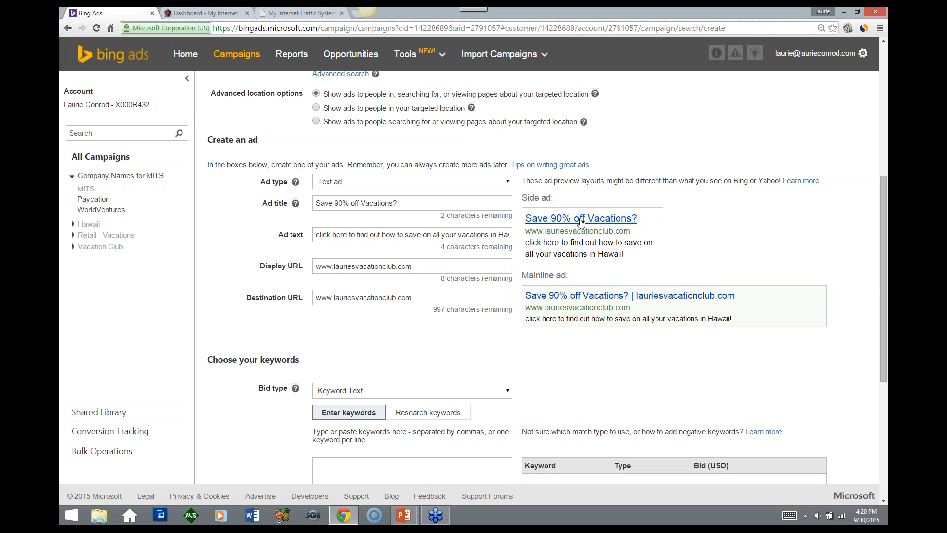
left_click_drag(321, 235, 316, 234)
type("C")
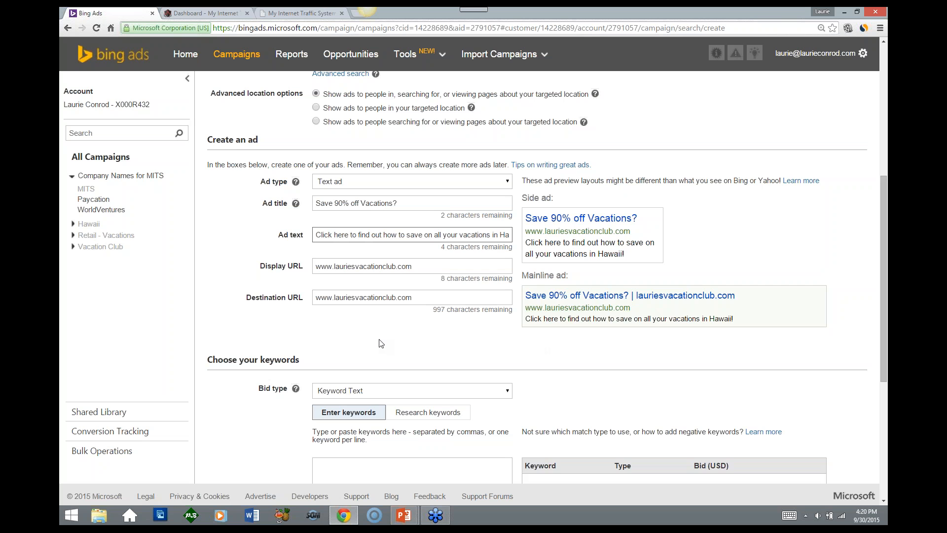
Add the keywords "hawaii vacations" and "vacation in hawaii" to the campaign, keeping the Keyword Text bid type
scroll(381, 344, "down", 2)
scroll(415, 334, "down", 2)
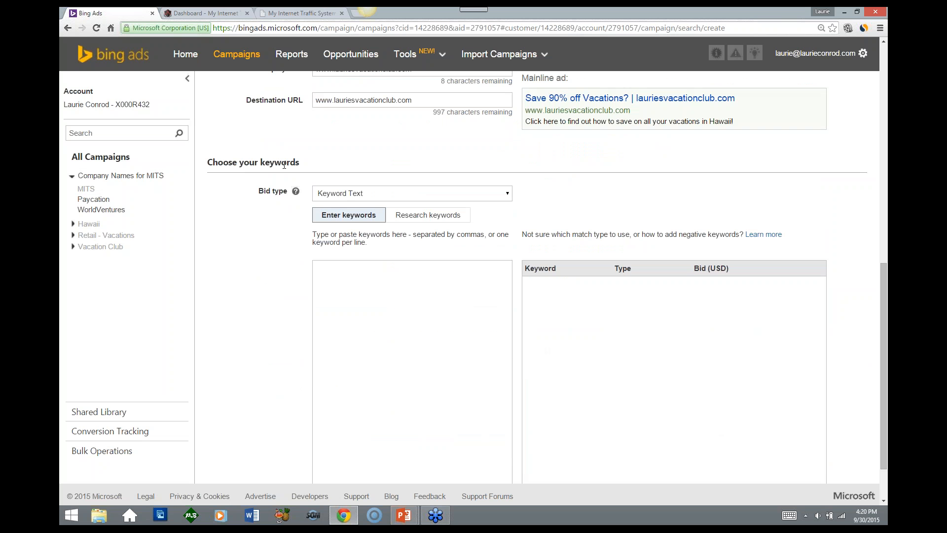
left_click(364, 197)
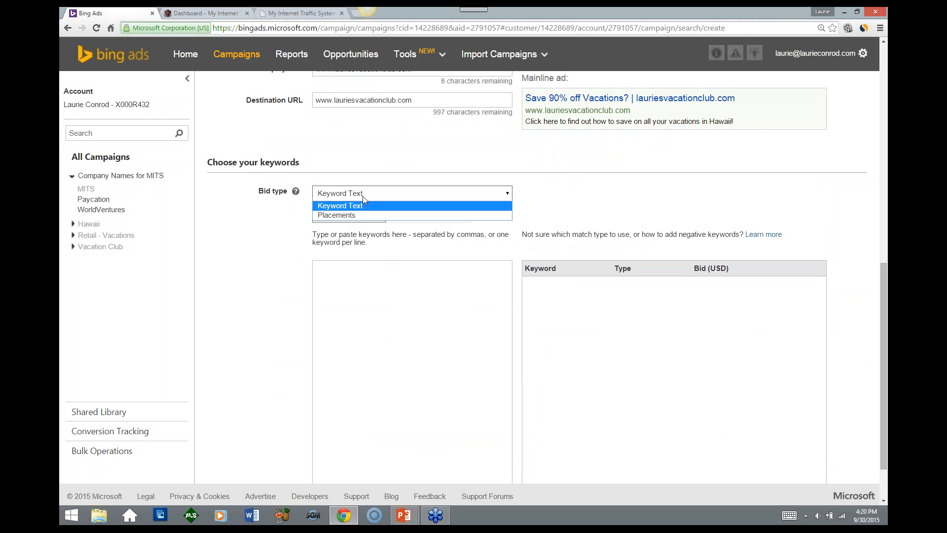
left_click(363, 196)
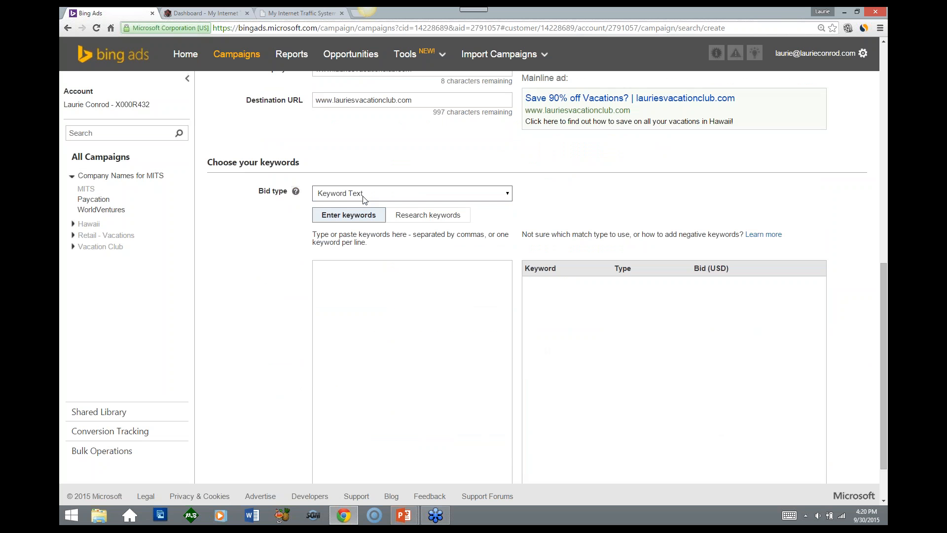
left_click(372, 283)
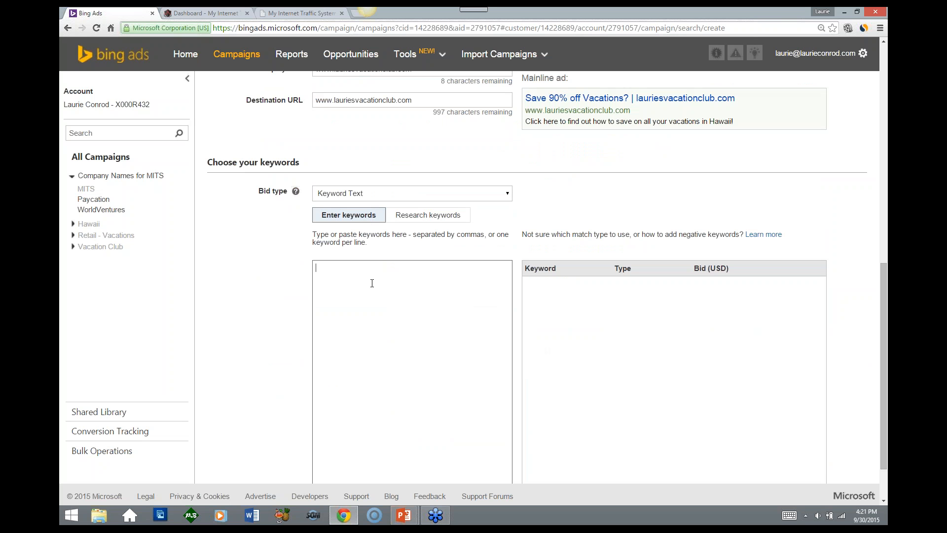
type("hawaii va")
type("cations ")
type("vacation in")
type(" hawaii")
scroll(433, 351, "down", 1)
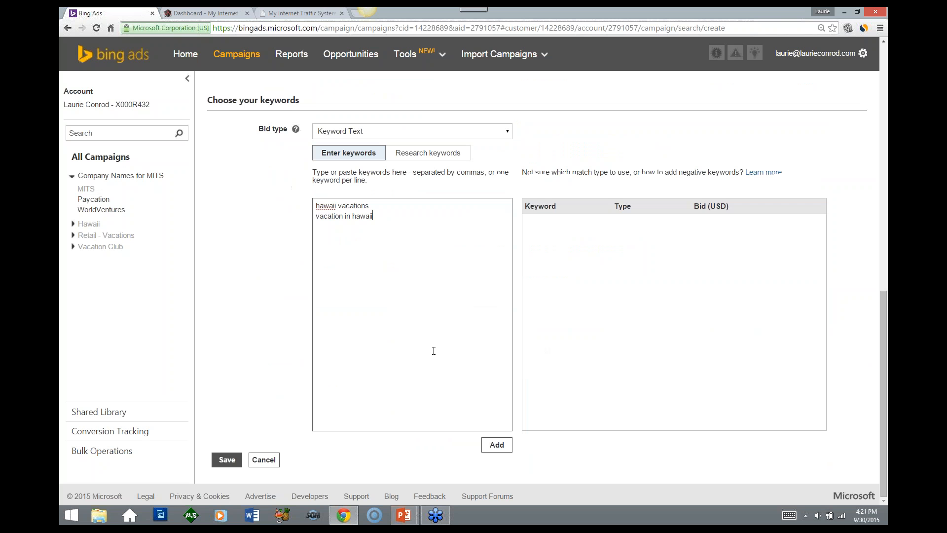
left_click(491, 447)
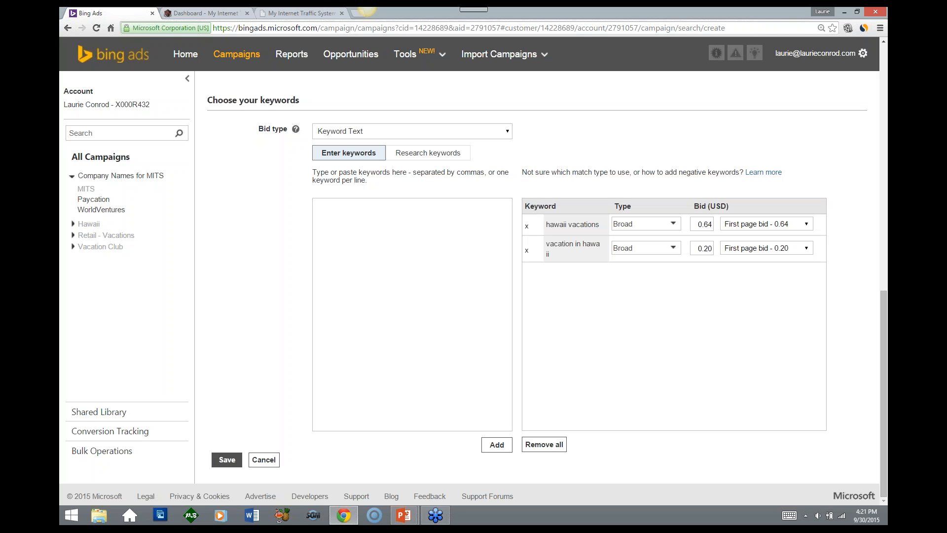
Set the match types of the keyword "hawaii vacations" to Exact and Phrase, removing Broad
left_click(655, 225)
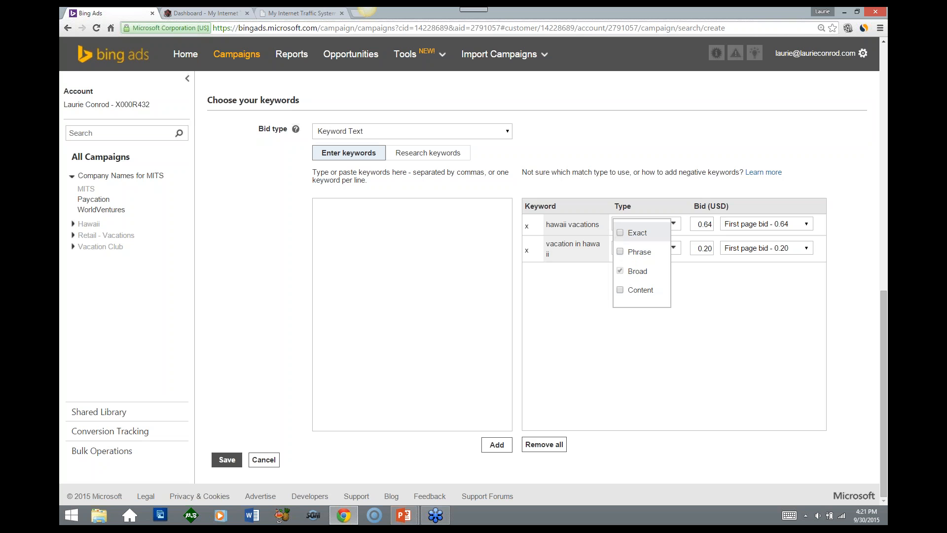
left_click(619, 233)
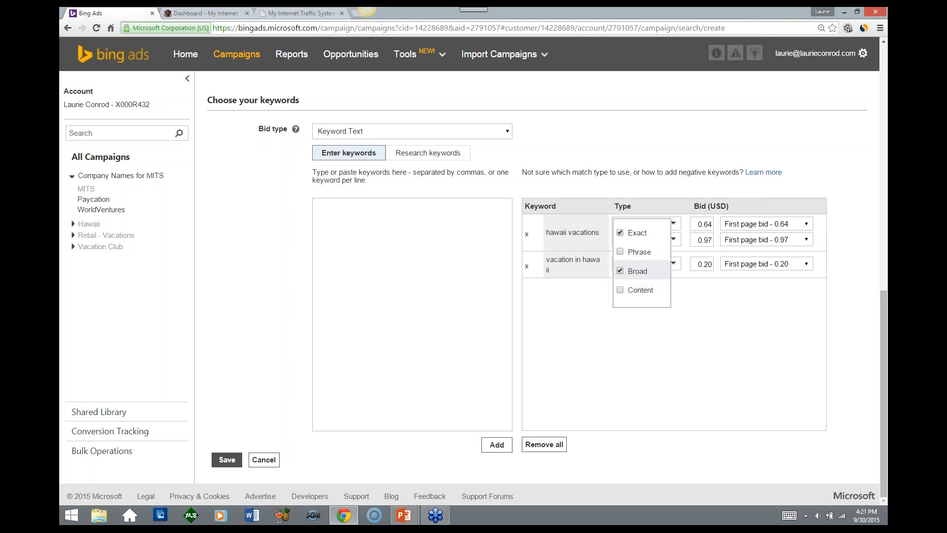
left_click(619, 272)
left_click(620, 252)
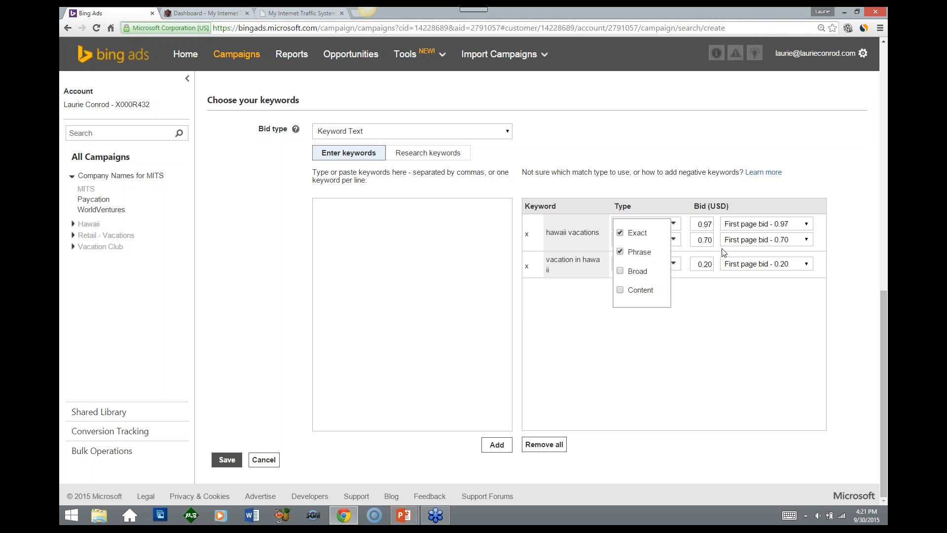
left_click(693, 325)
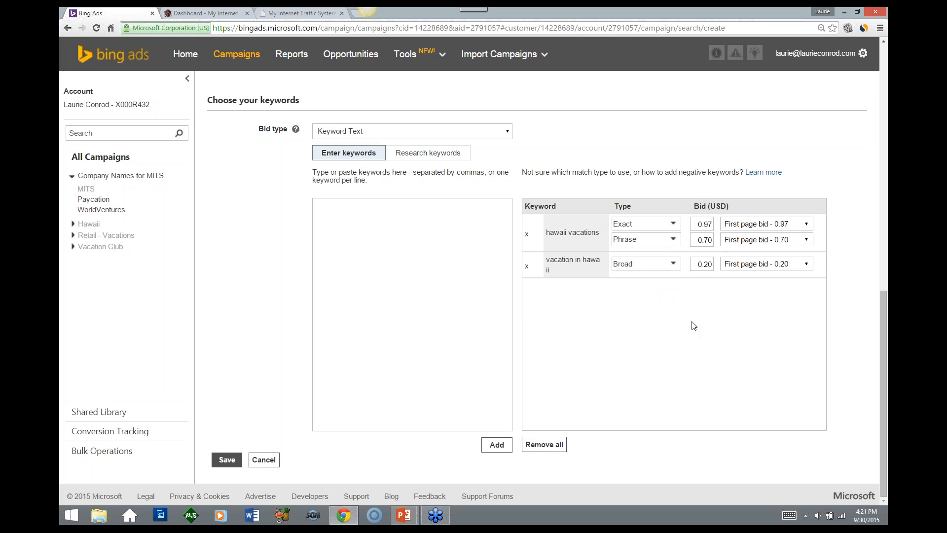
Choose the first page bid for "hawaii vacations": 0.97 for Exact and 0.70 for Phrase
left_click(735, 227)
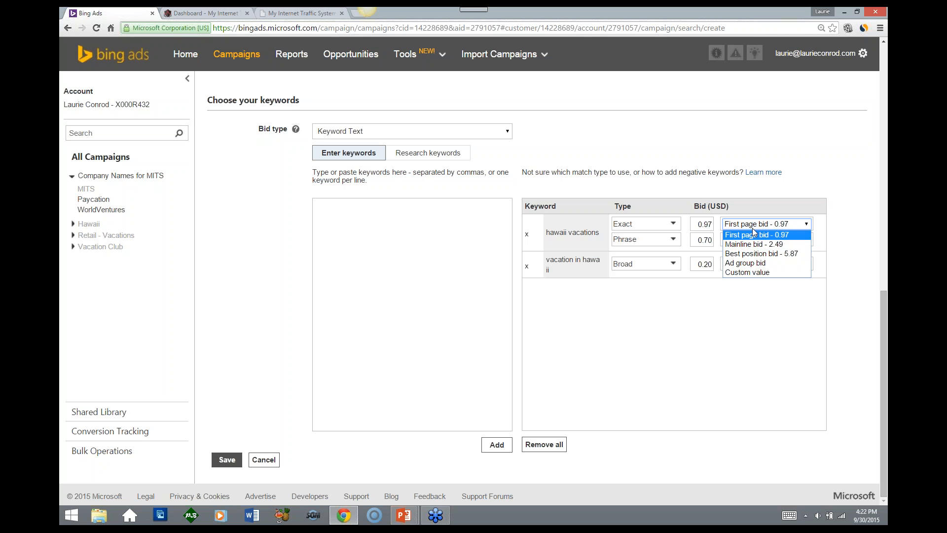
left_click(756, 235)
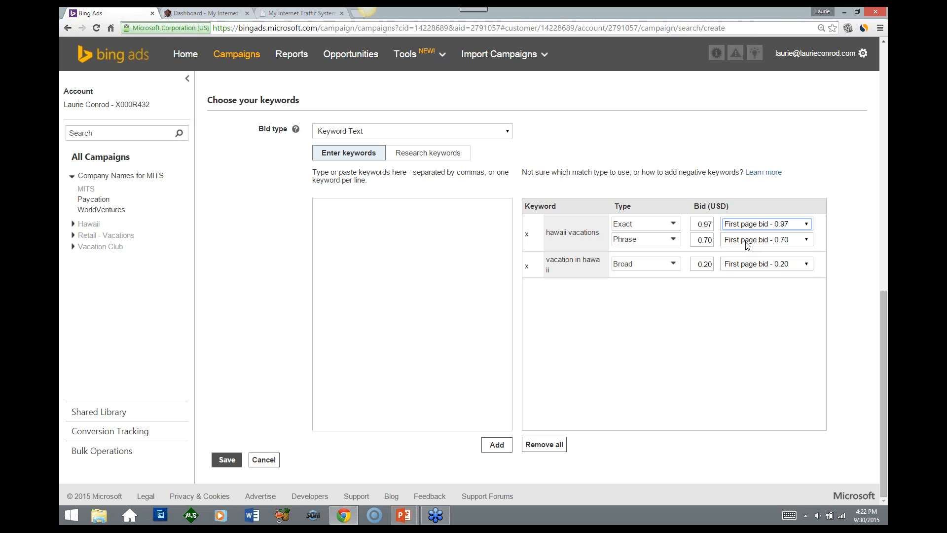
left_click(746, 242)
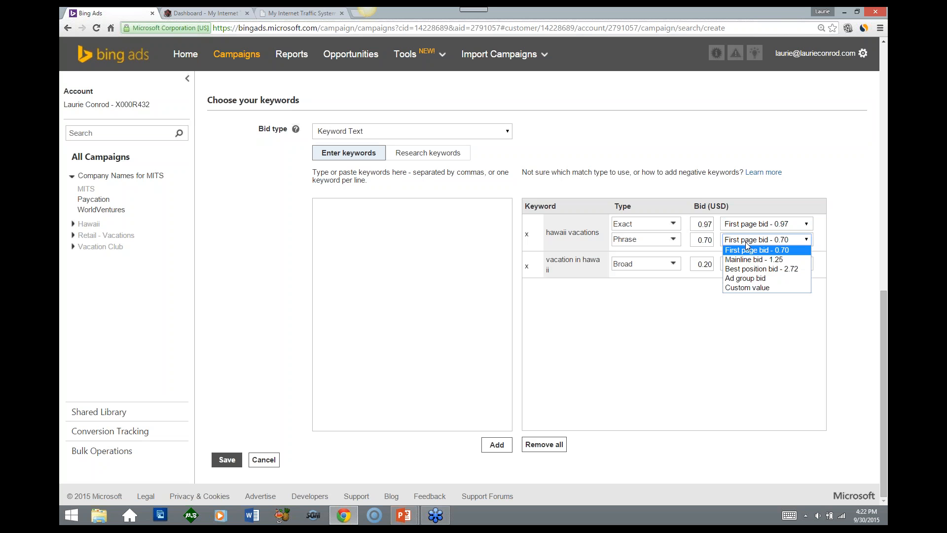
left_click(782, 252)
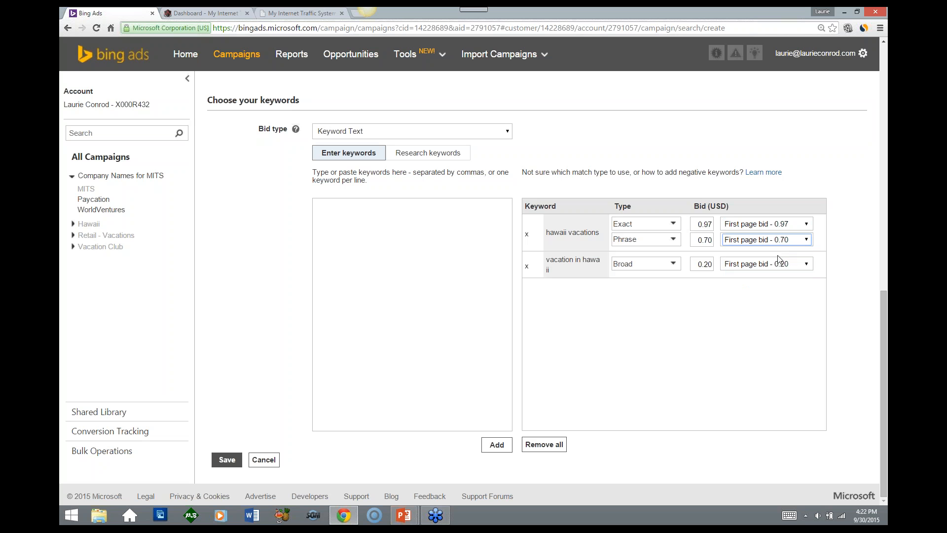
Set the match types of the keyword "vacation in hawaii" to Exact and Phrase, removing Broad
left_click(636, 266)
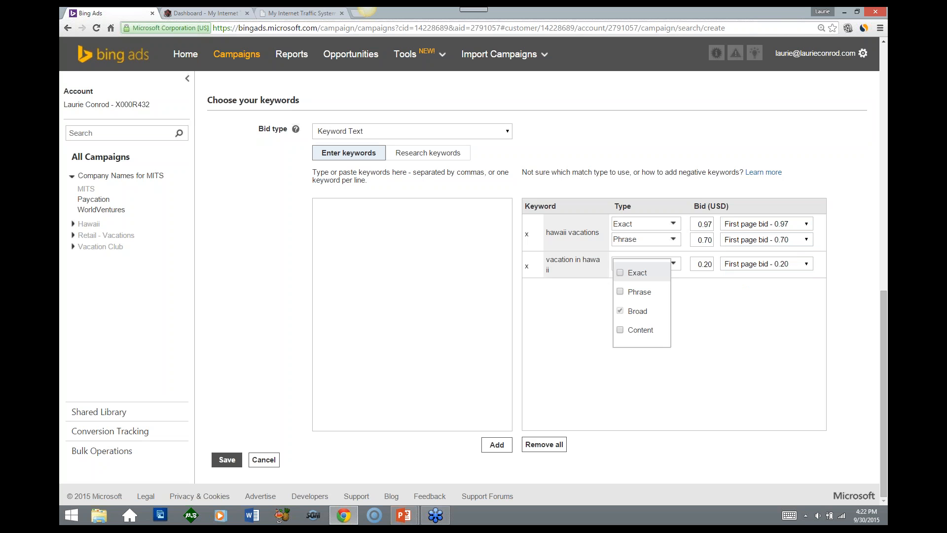
left_click(633, 276)
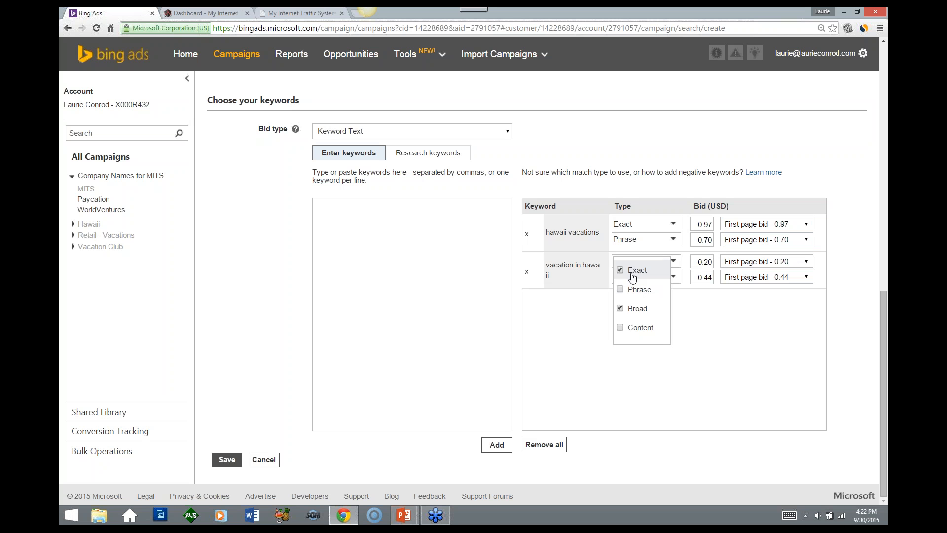
left_click(638, 289)
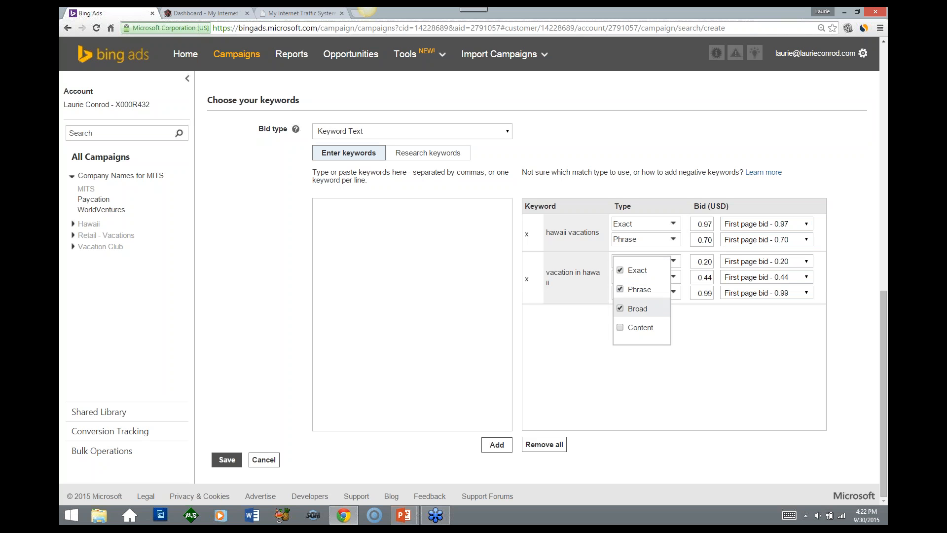
left_click(620, 307)
Choose the first page bids for "vacation in hawaii", 0.44 for Exact and 0.99 for Phrase, and save the campaign form
left_click(759, 261)
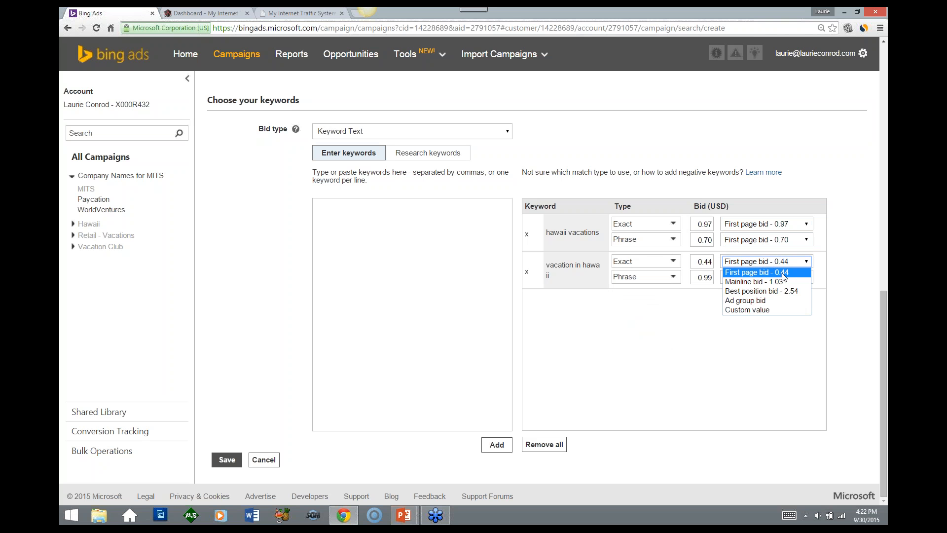
left_click(783, 272)
left_click(763, 277)
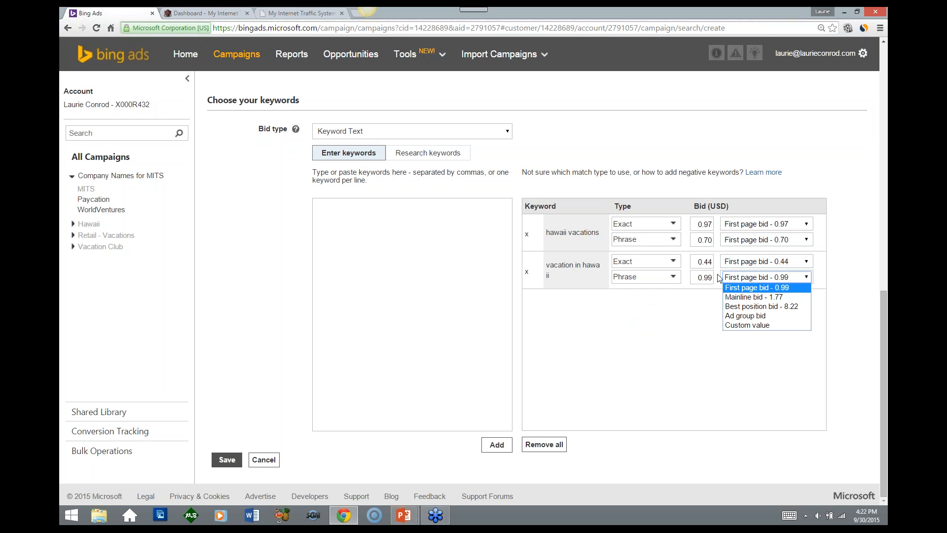
left_click(779, 289)
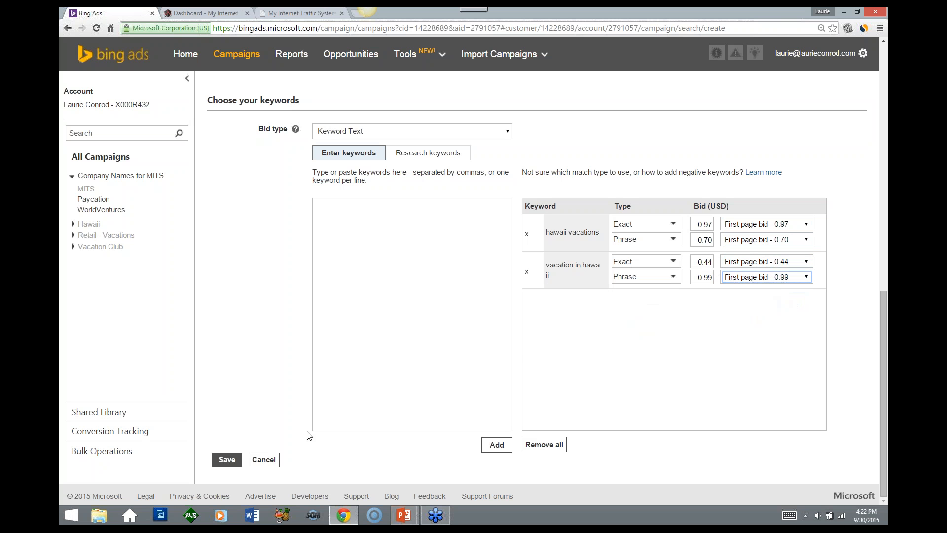
left_click(224, 460)
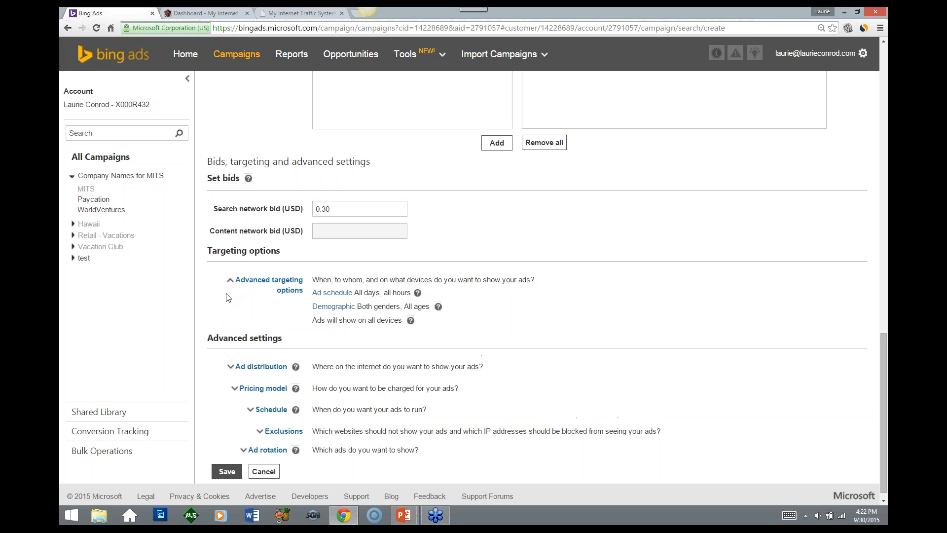
Compare the search network bid with the individual keyword bids
scroll(411, 313, "up", 2)
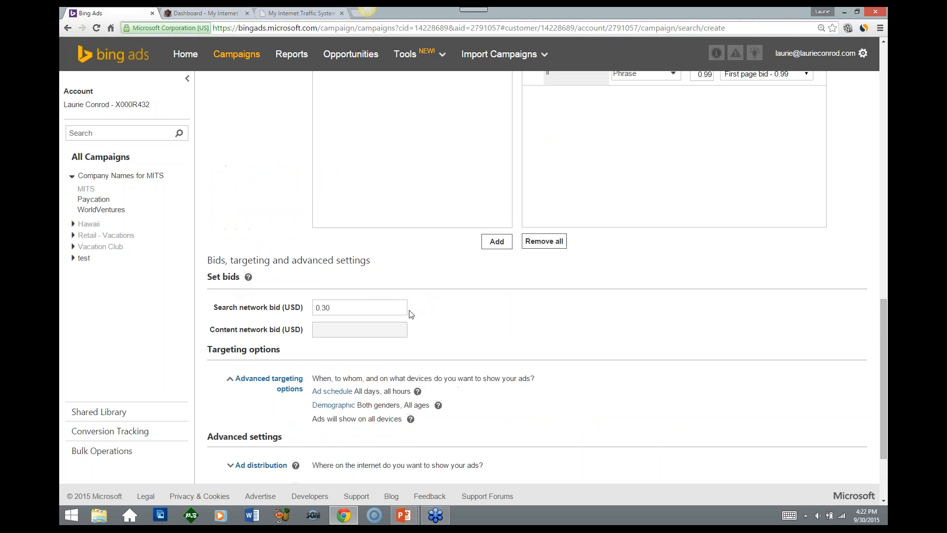
scroll(411, 314, "up", 4)
scroll(411, 309, "down", 6)
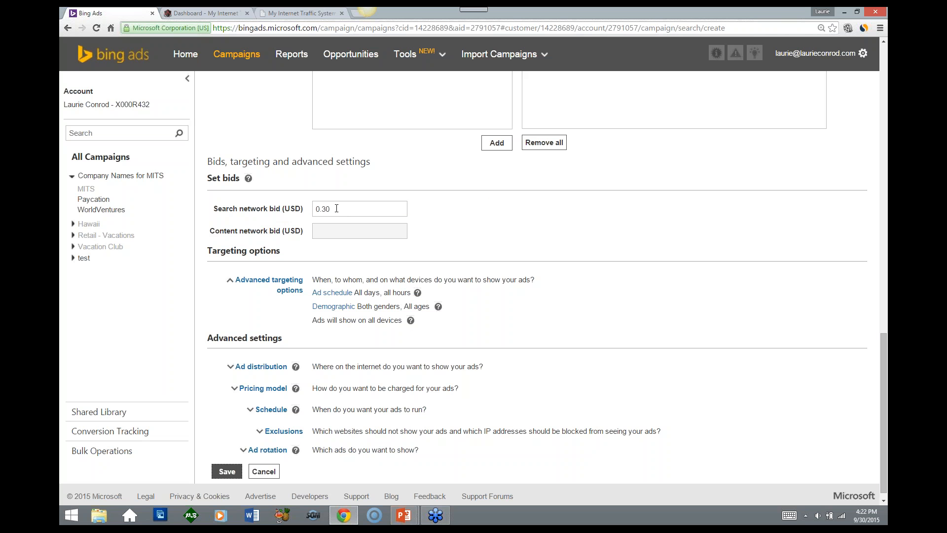
scroll(560, 295, "up", 3)
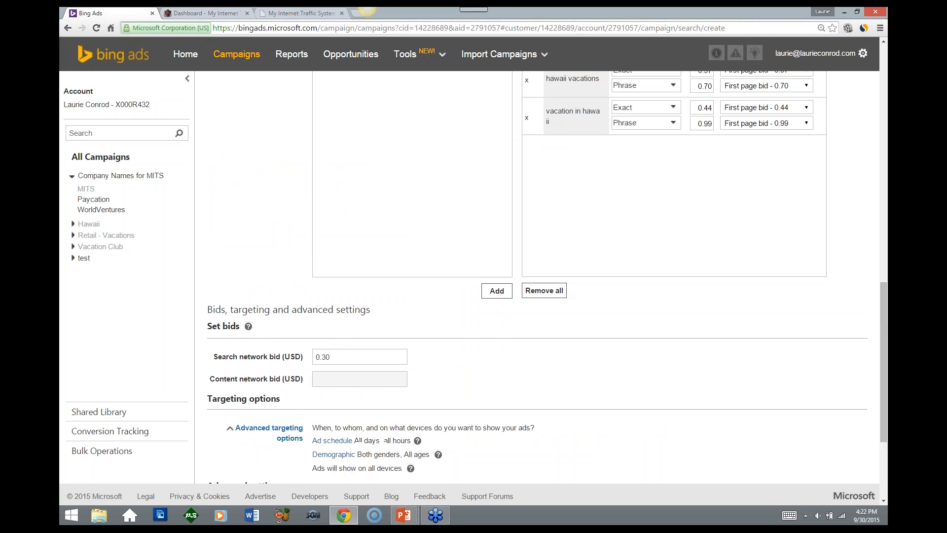
scroll(561, 296, "up", 1)
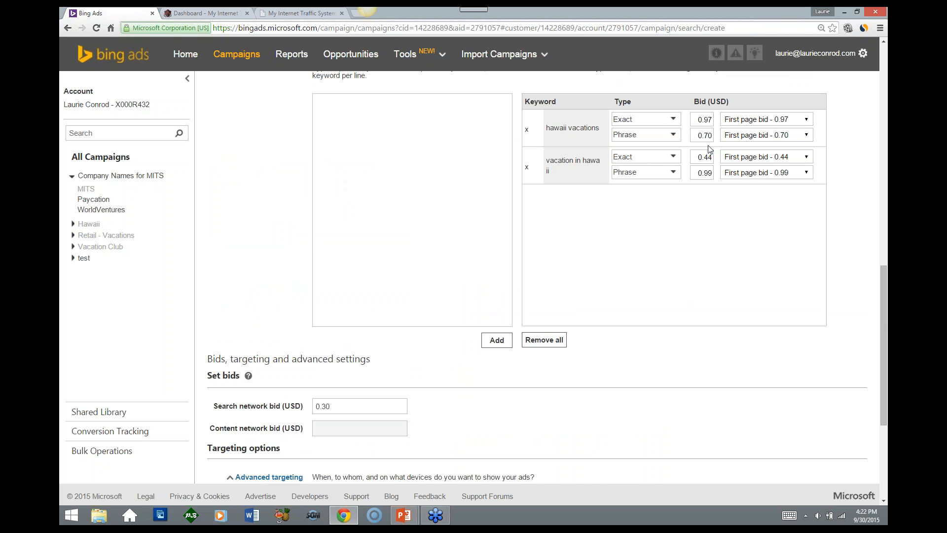
scroll(421, 264, "down", 3)
scroll(367, 291, "down", 1)
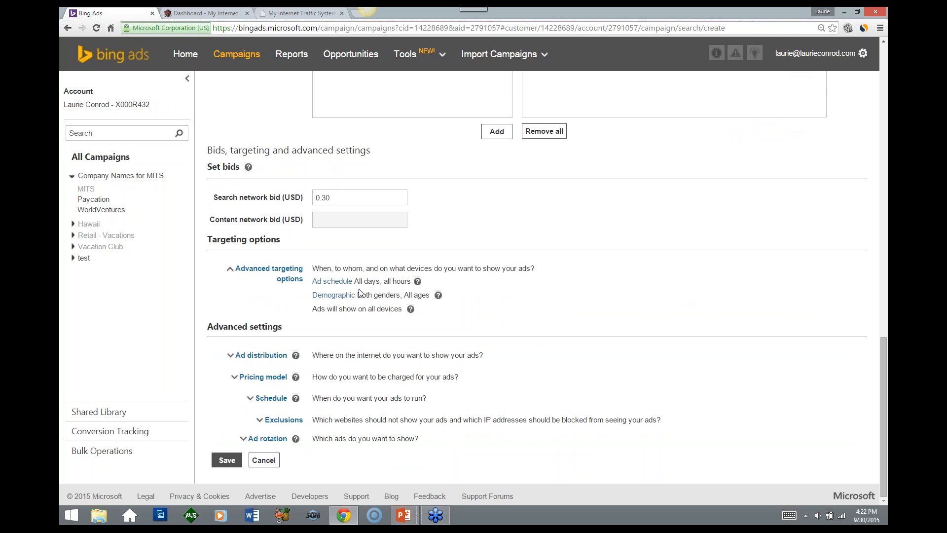
Review the advanced targeting options and read the help note on targeting by device
left_click(290, 274)
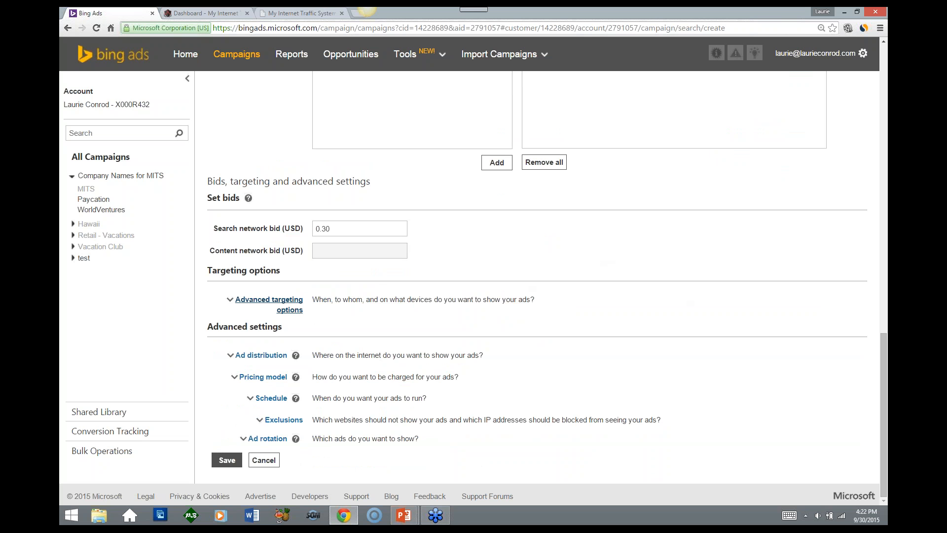
left_click(290, 306)
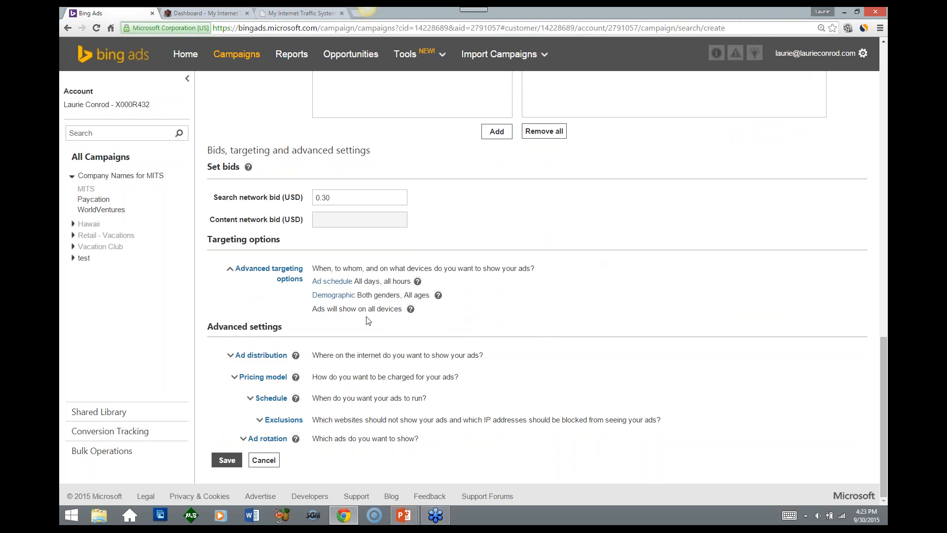
left_click(411, 309)
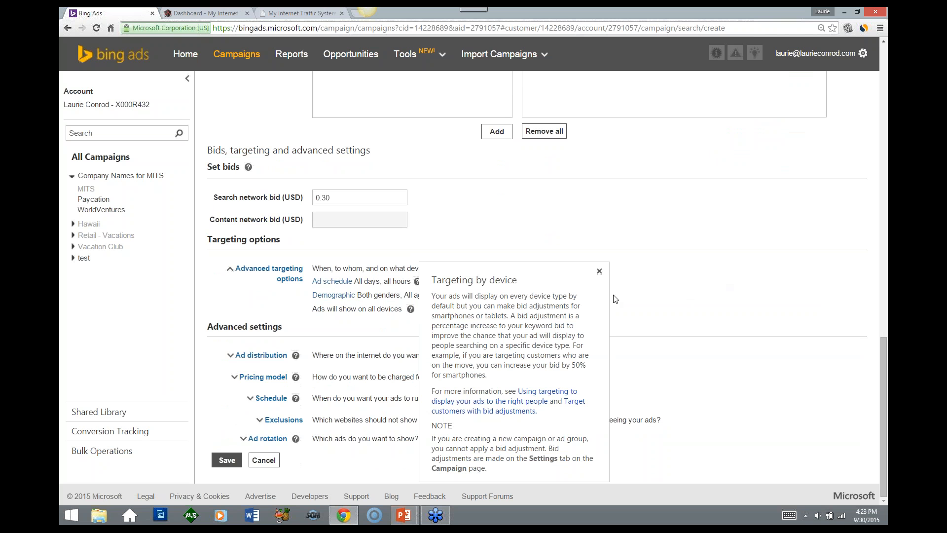
left_click(661, 293)
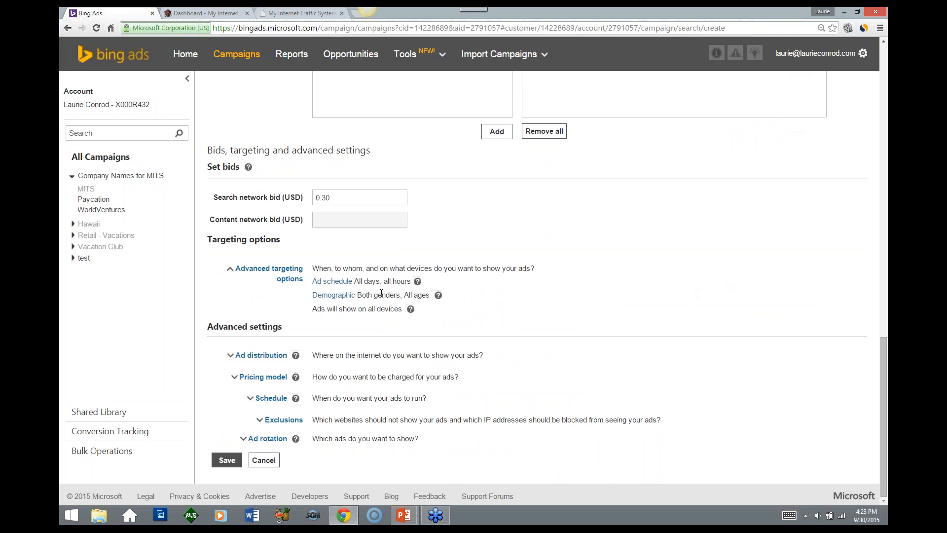
Expand the ad distribution, pricing model and schedule settings for review, and save the new campaign with them unchanged
left_click(249, 356)
scroll(193, 347, "down", 3)
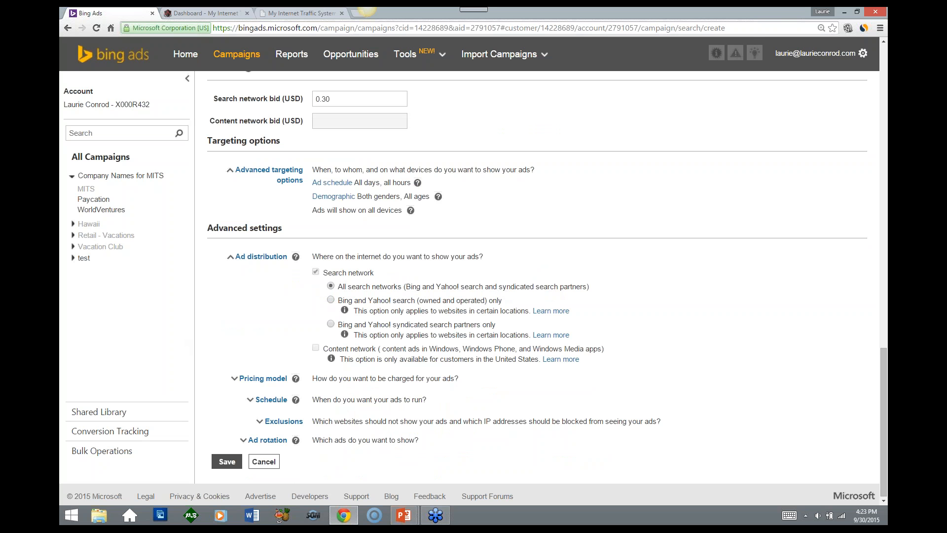
scroll(215, 341, "down", 1)
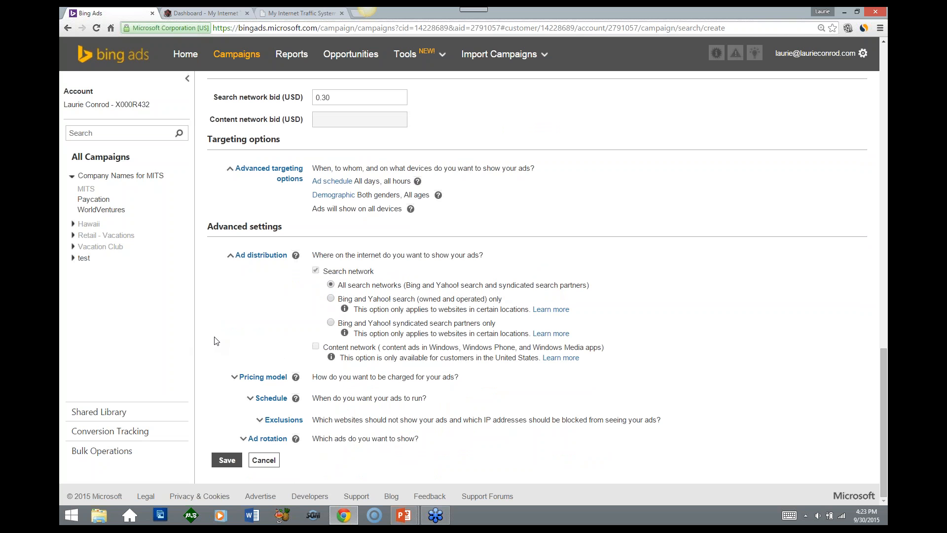
left_click(276, 377)
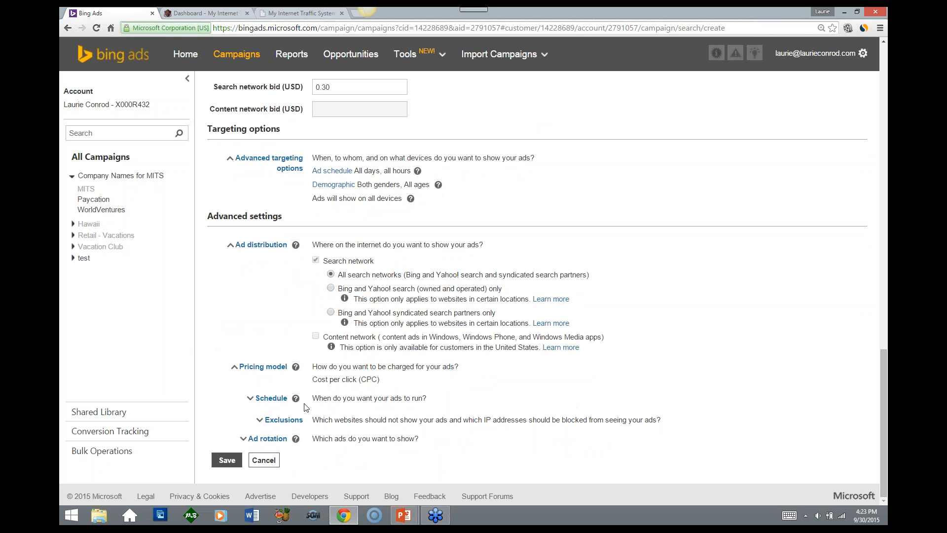
left_click(270, 398)
scroll(500, 382, "down", 1)
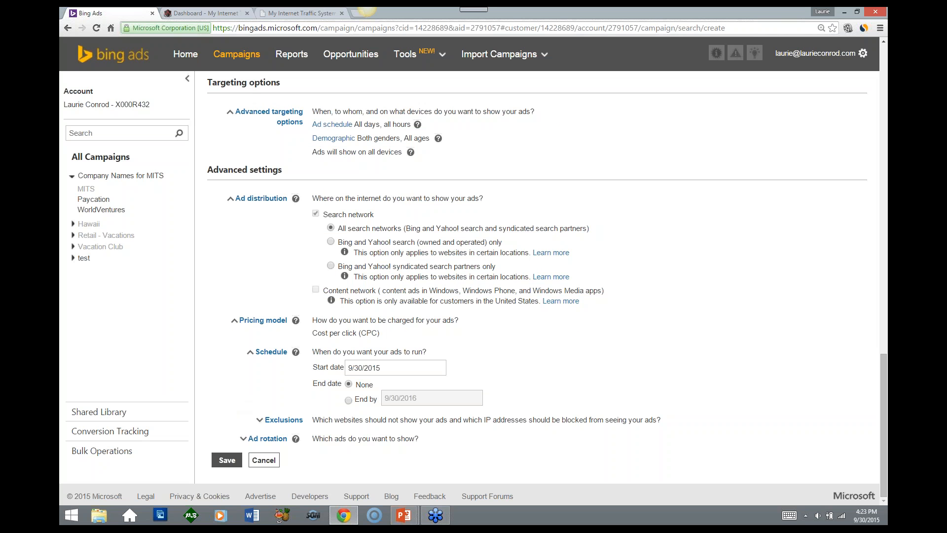
left_click(228, 461)
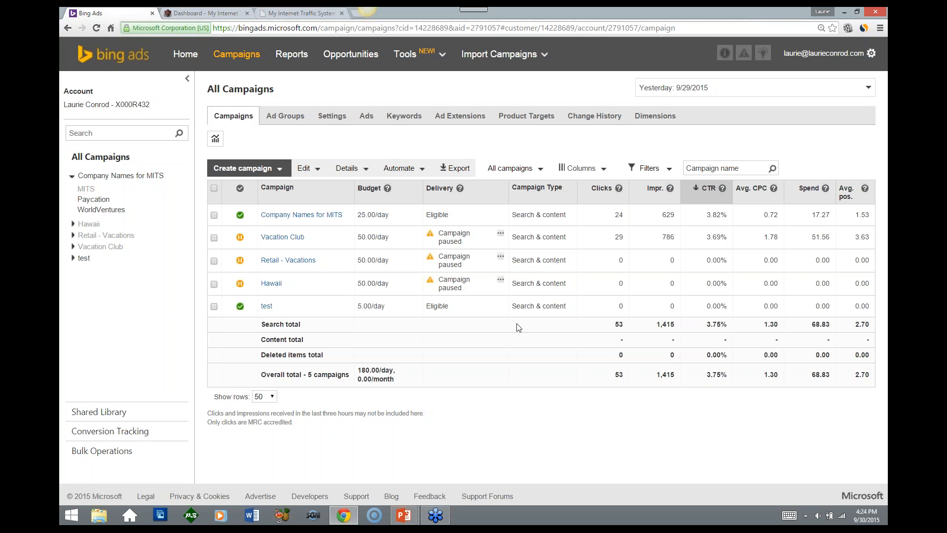
Open Ad group #1 of the test campaign, review its keywords, and pause the "Save 90% off Vacations?" ad
left_click(879, 30)
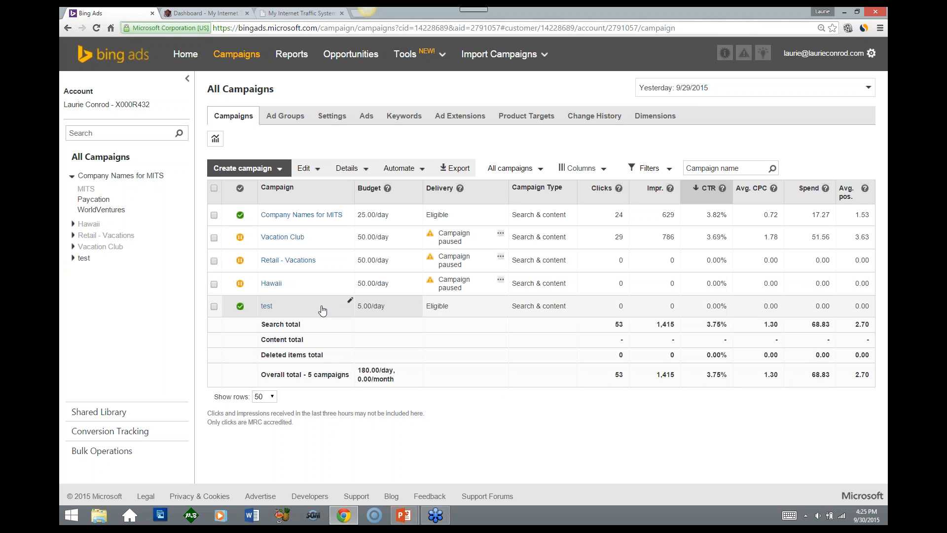
left_click(81, 257)
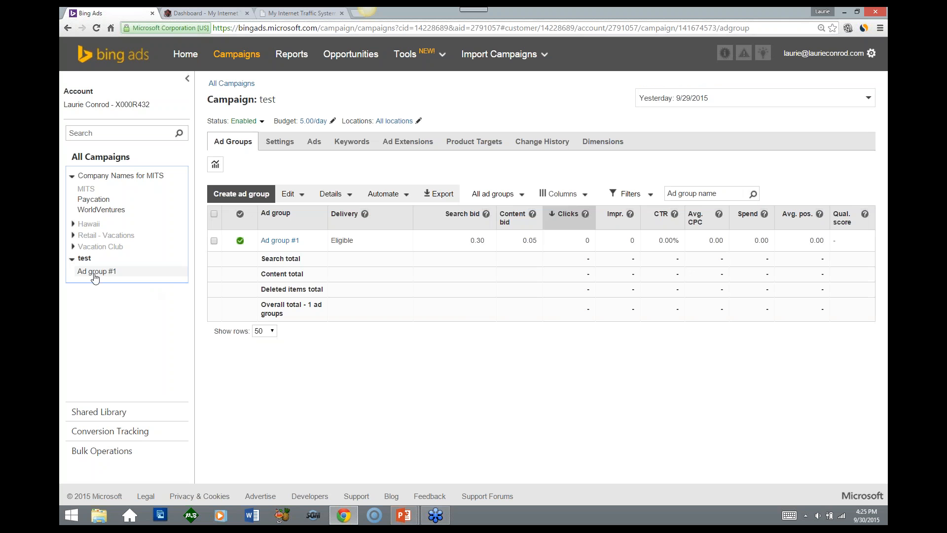
left_click(97, 275)
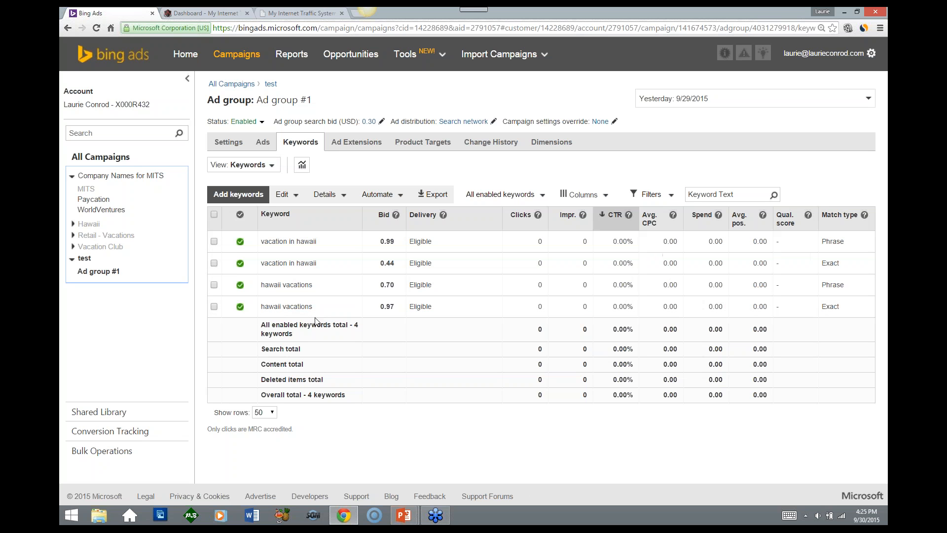
left_click(262, 143)
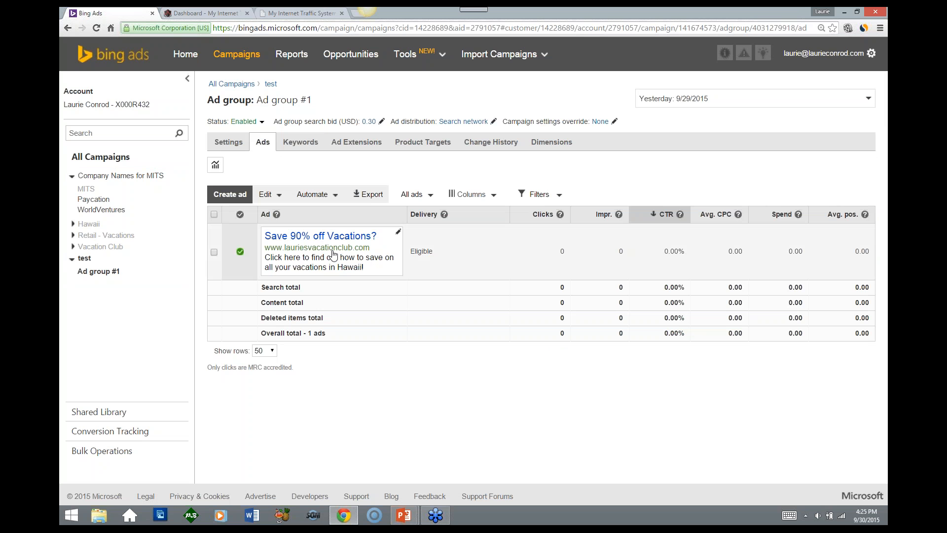
left_click(252, 255)
left_click(257, 279)
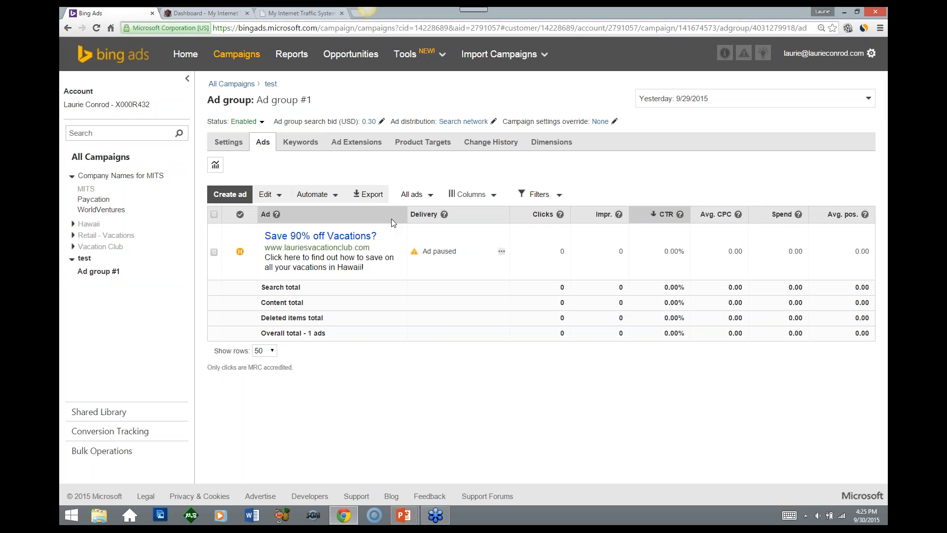
Examine the paused ad's edit form and the ads in the Paycation ad group of the Company Names for MITS campaign
left_click(398, 235)
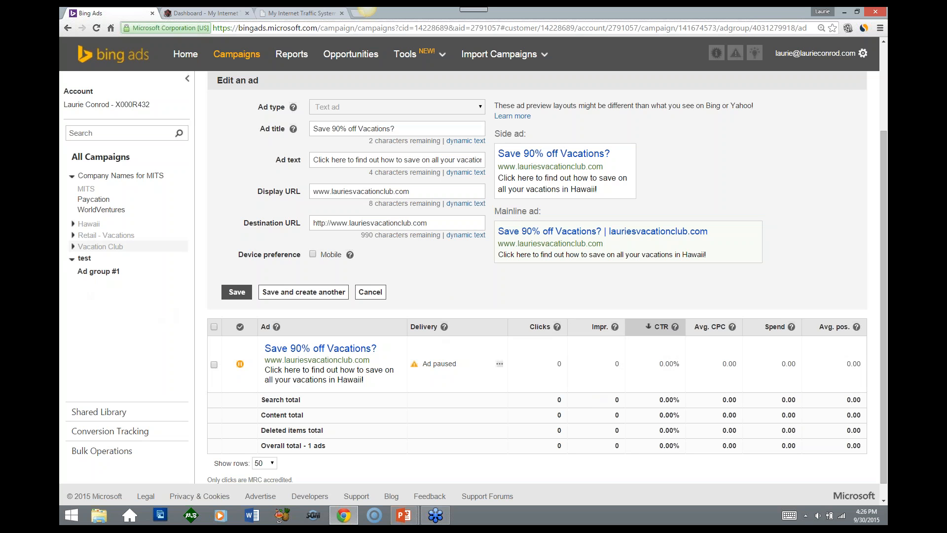
left_click(103, 178)
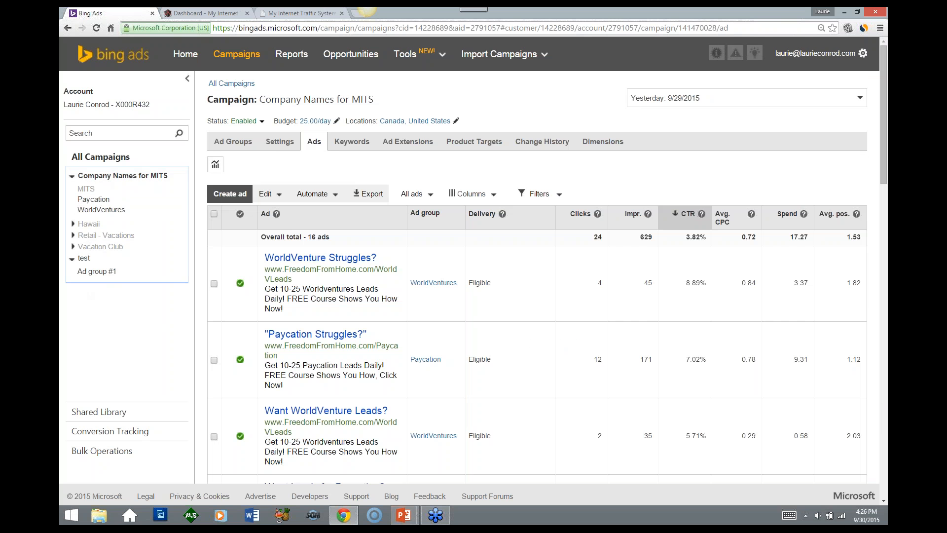
left_click(102, 201)
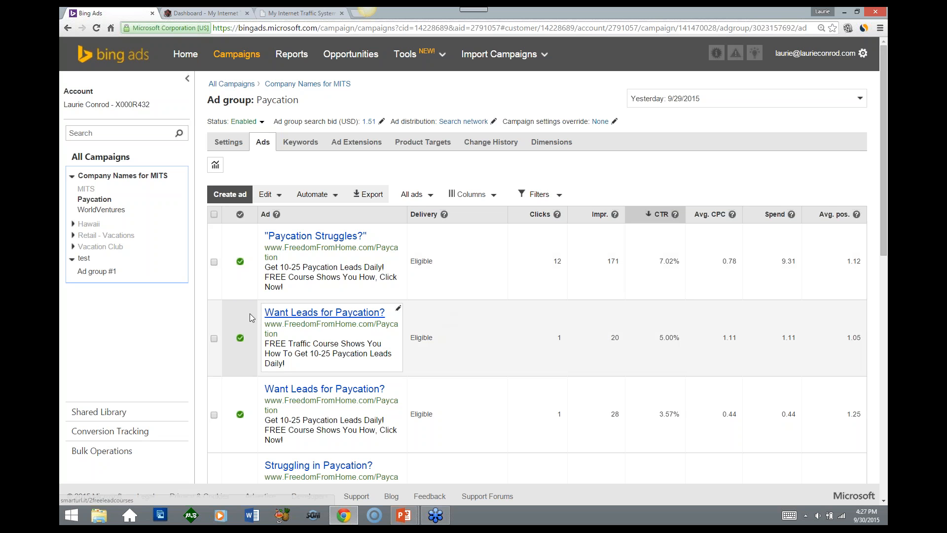
Look at the account options for billing, settings, help, phone support and live chat
left_click(880, 30)
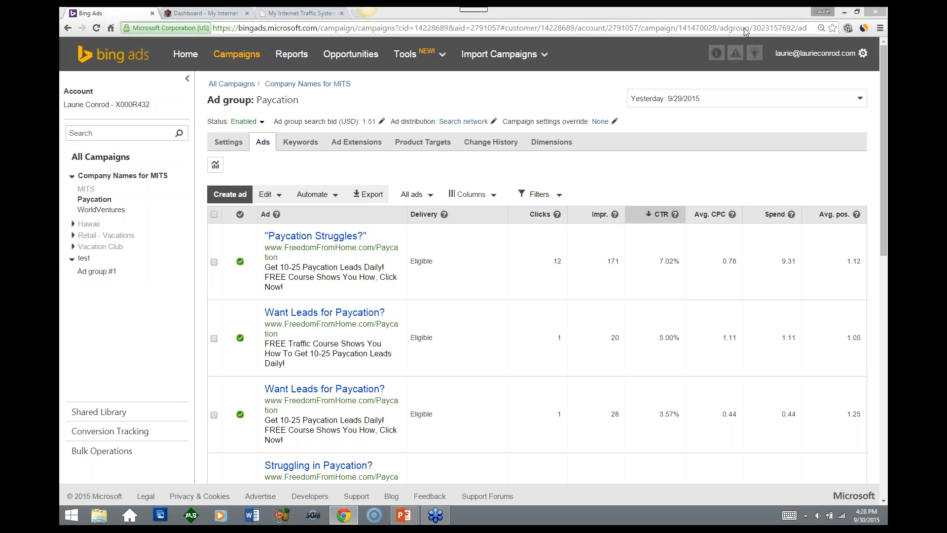
left_click(472, 194)
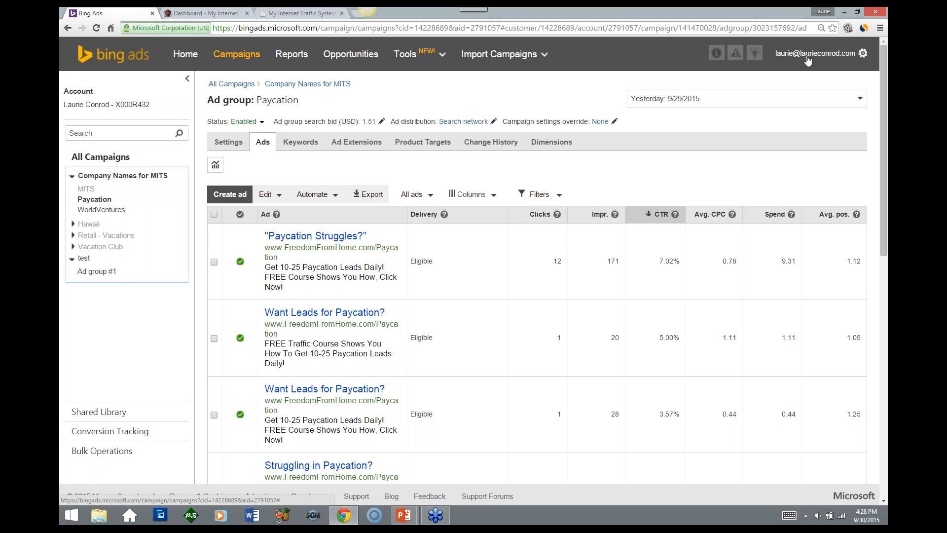
left_click(862, 53)
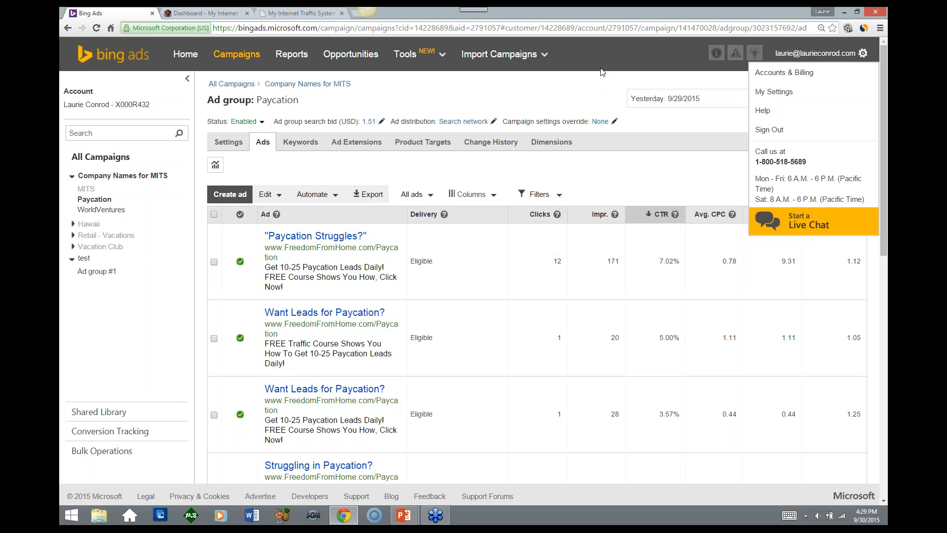
left_click(580, 101)
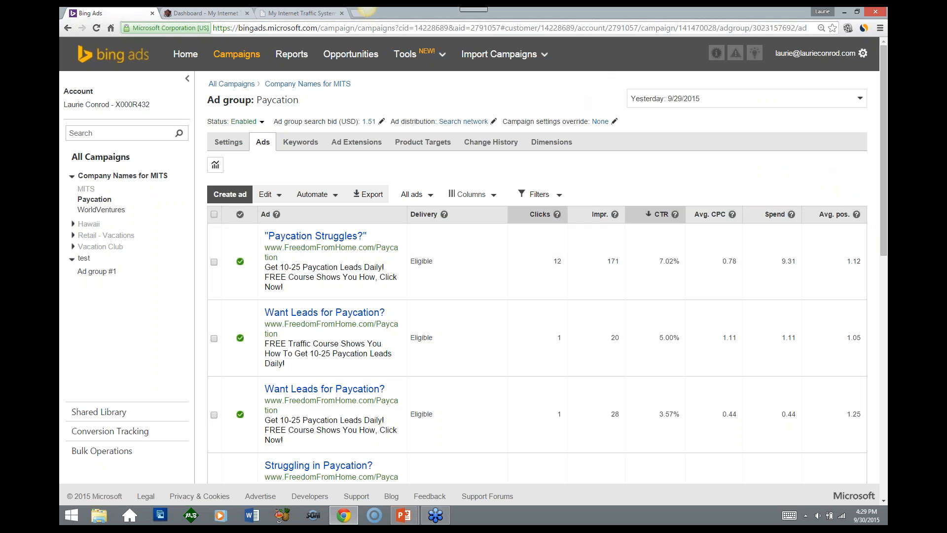
left_click(557, 196)
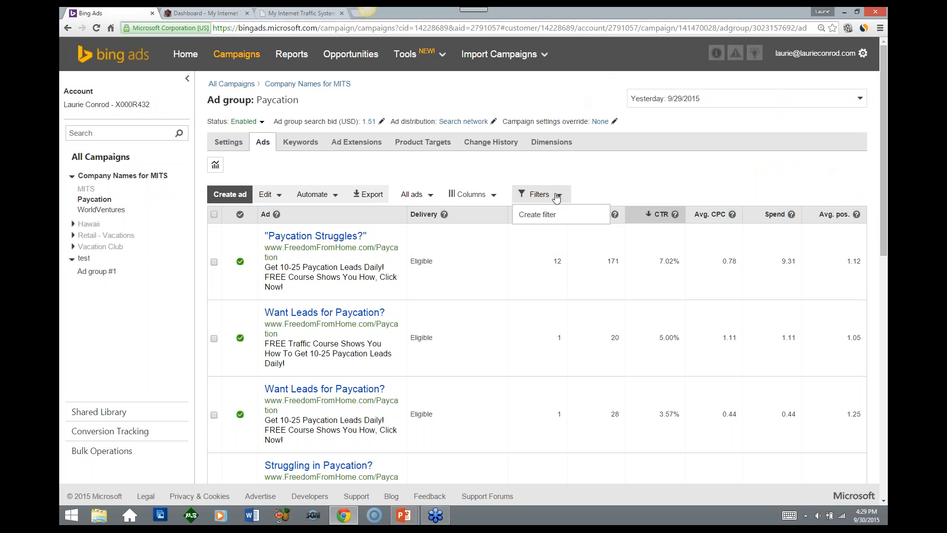
left_click(599, 190)
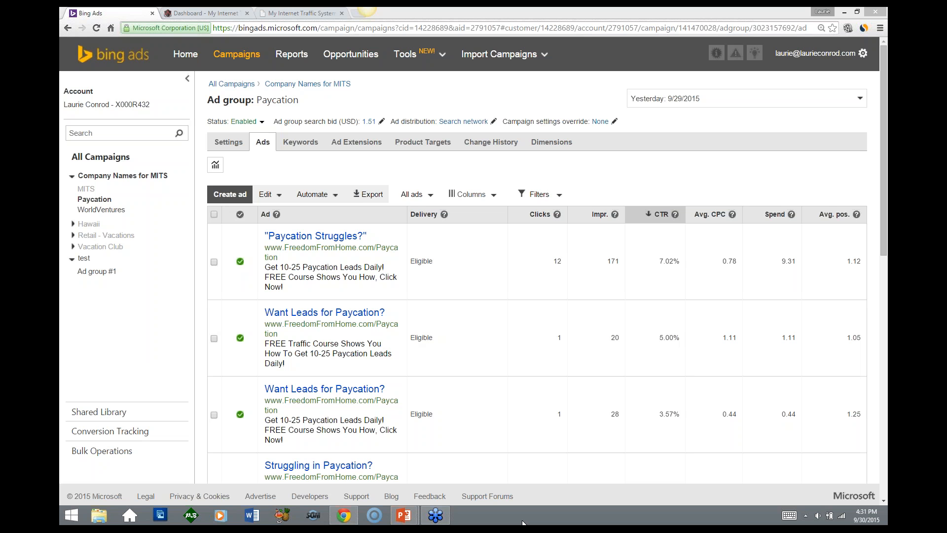
Switch to the running PowerPoint slide show and advance to the slide "#4. How to get more traffic and leads"
mouse_move(413, 518)
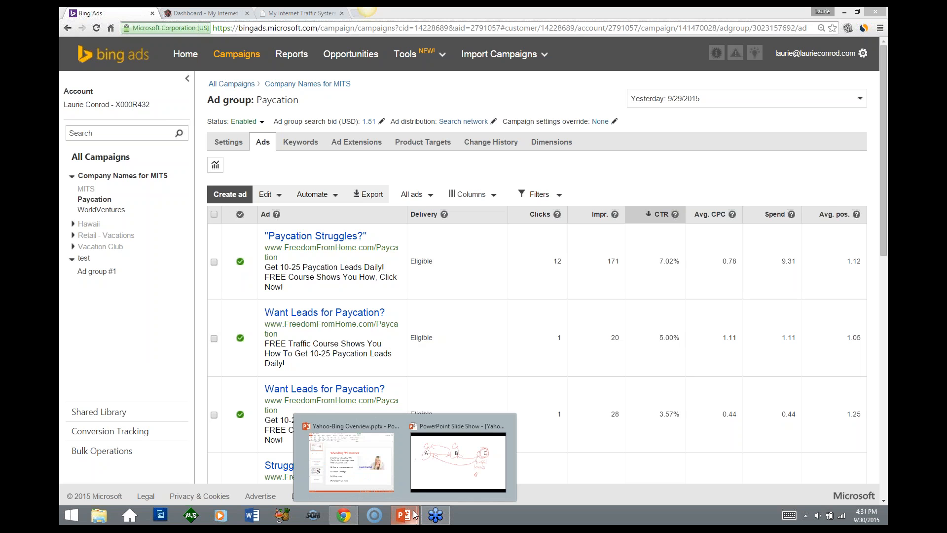
left_click(476, 481)
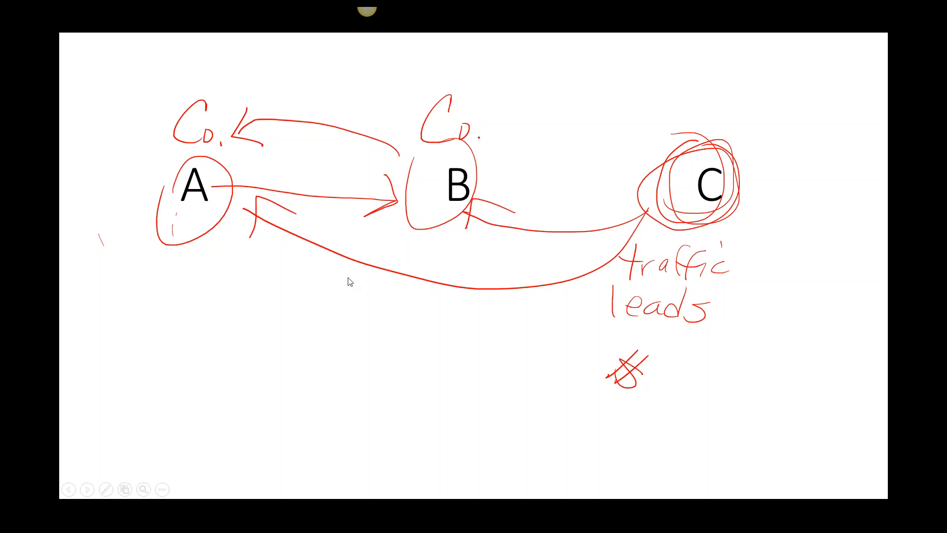
left_click(391, 286)
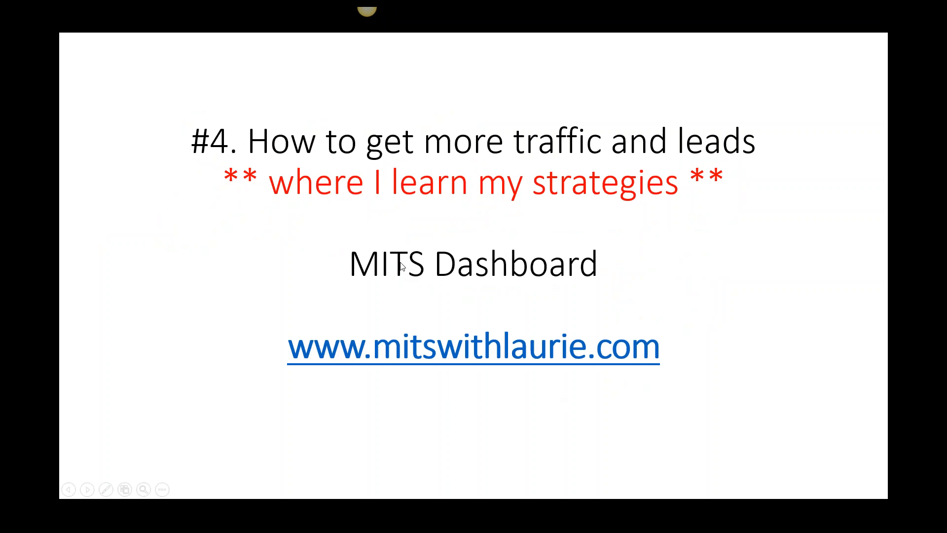
Switch back to the browser and look over the My Internet Traffic System dashboard, from its banner down to the member sections
key("alt+Tab")
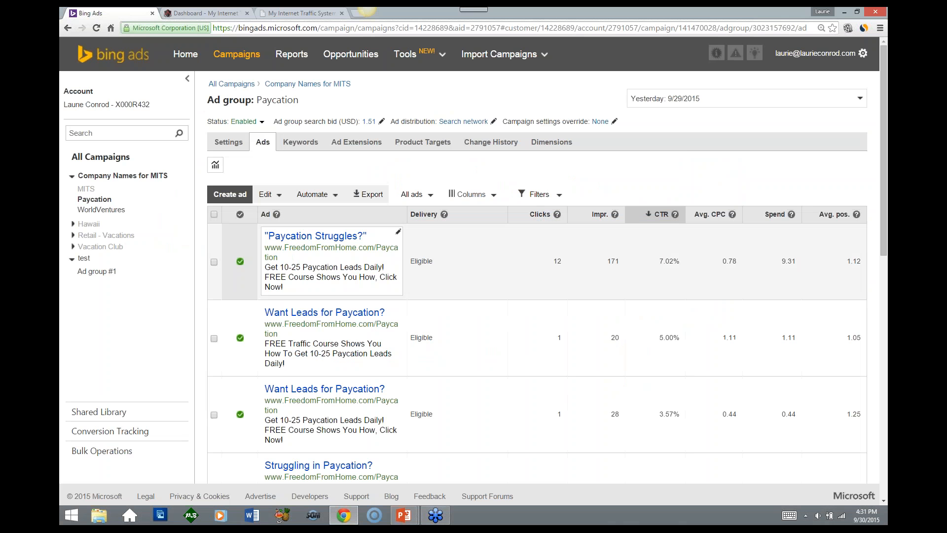
left_click(193, 16)
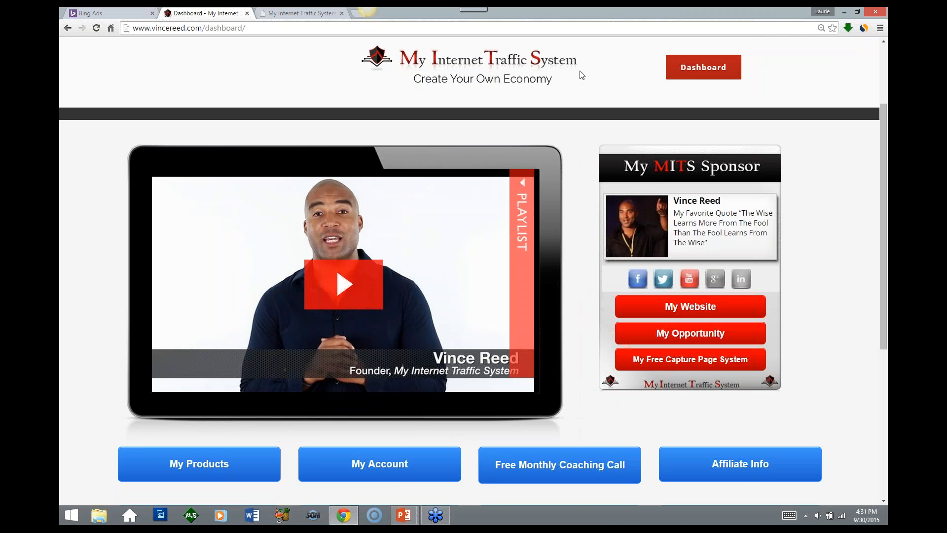
scroll(850, 322, "down", 1)
scroll(848, 321, "down", 2)
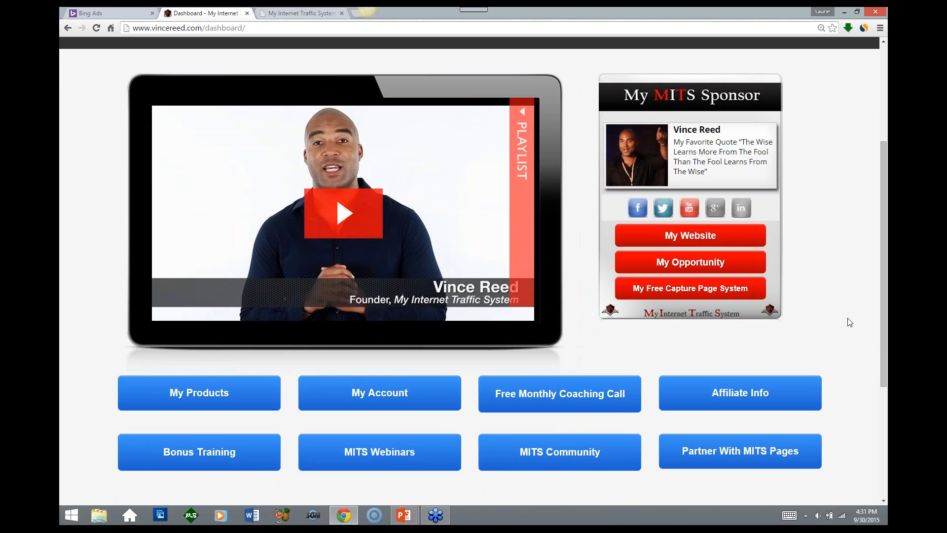
scroll(831, 302, "up", 5)
scroll(831, 303, "down", 2)
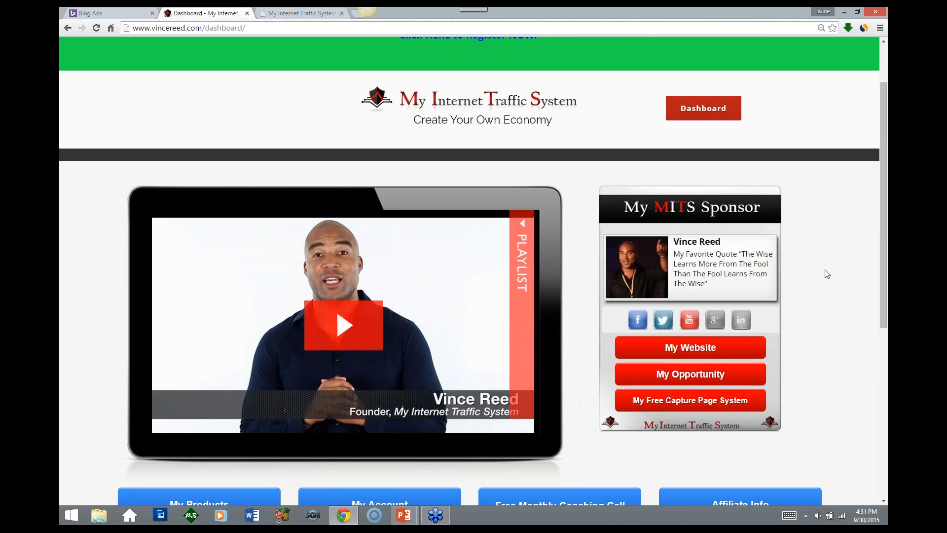
scroll(825, 273, "down", 3)
scroll(824, 273, "down", 2)
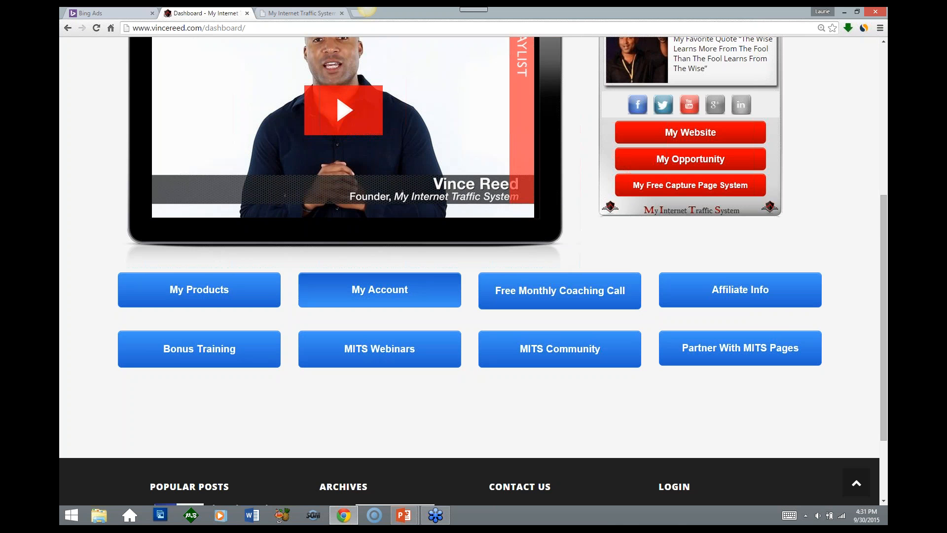
Open My Products and examine the coaching offers for purchase and the full list of accessible workshops and webinars
left_click(199, 290)
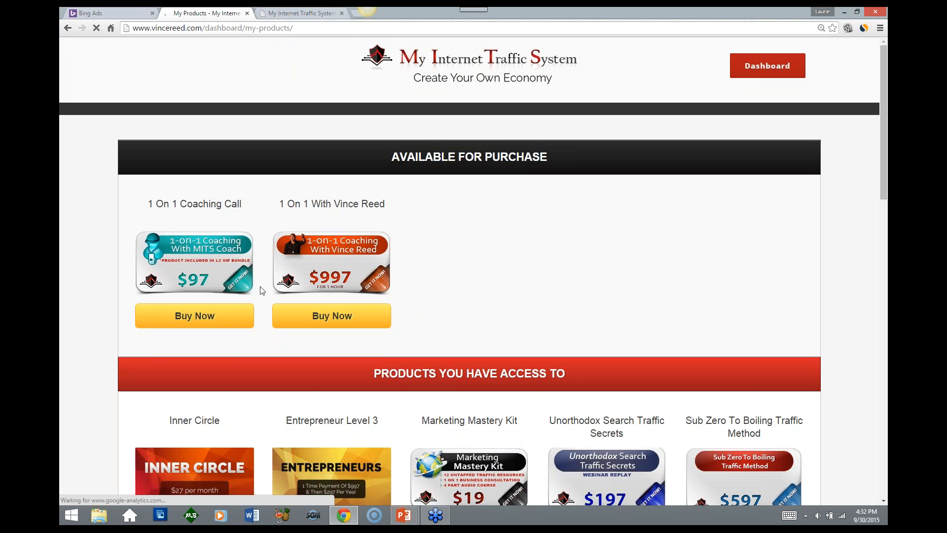
scroll(527, 217, "down", 7)
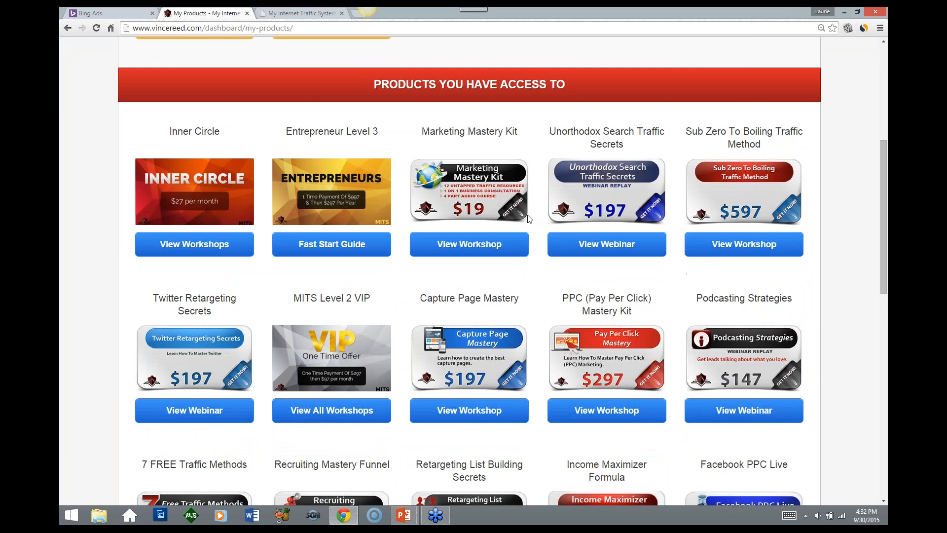
scroll(530, 219, "up", 2)
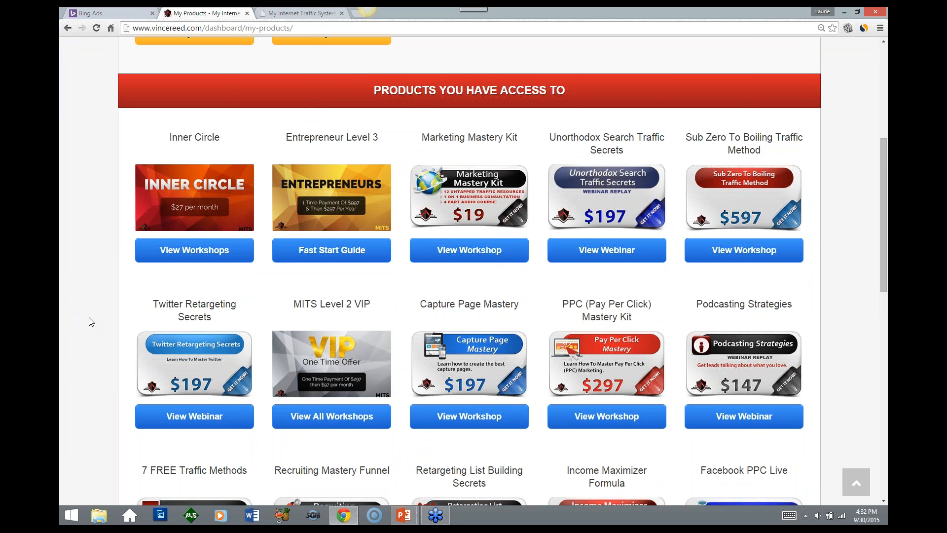
scroll(91, 322, "down", 1)
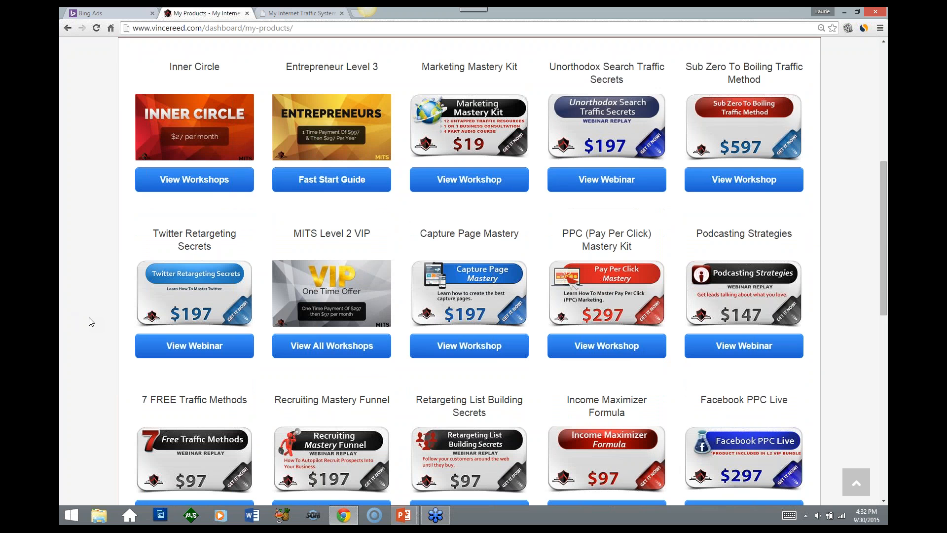
scroll(90, 321, "down", 1)
scroll(91, 321, "down", 1)
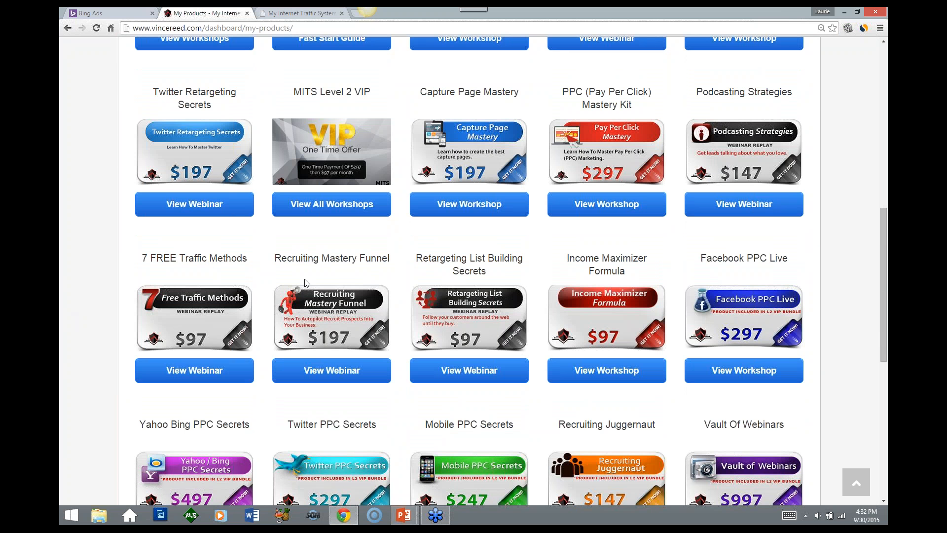
scroll(62, 364, "down", 2)
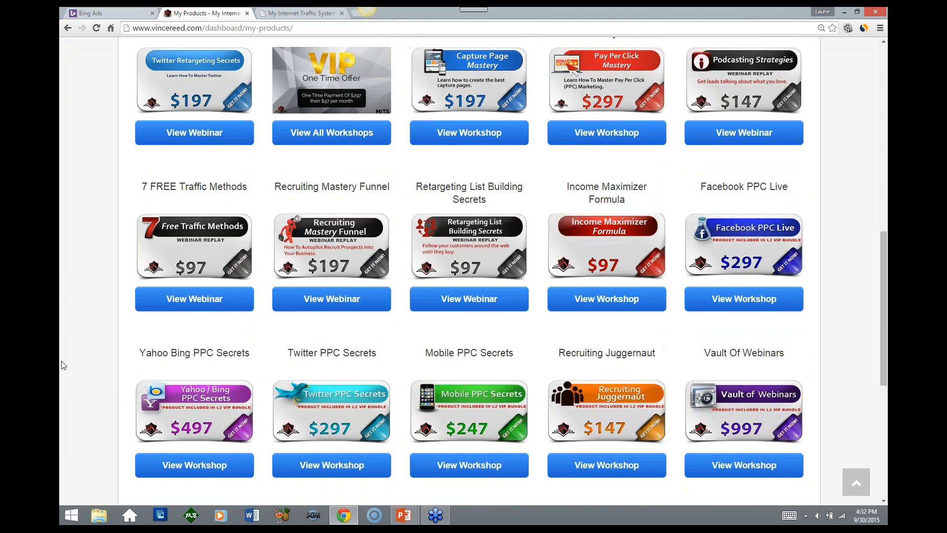
scroll(64, 363, "down", 2)
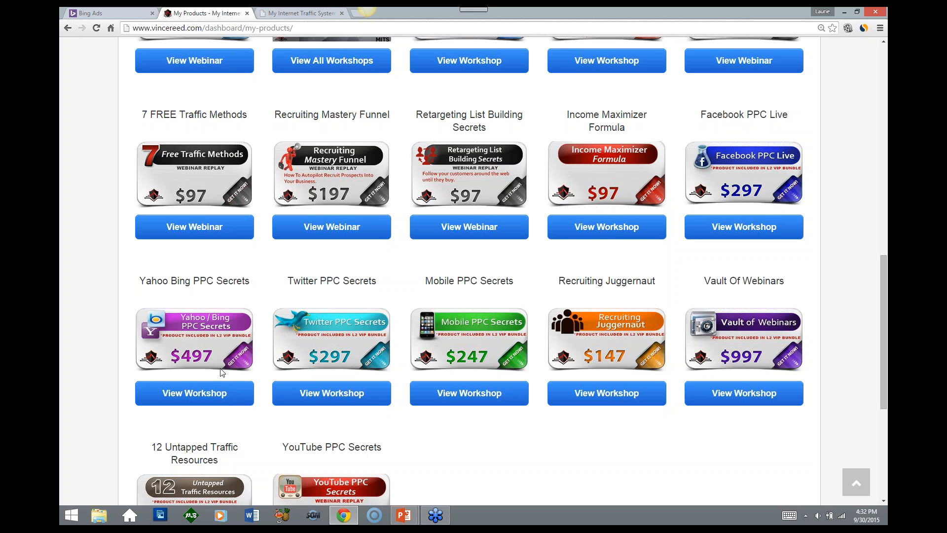
scroll(337, 465, "down", 1)
scroll(335, 465, "down", 3)
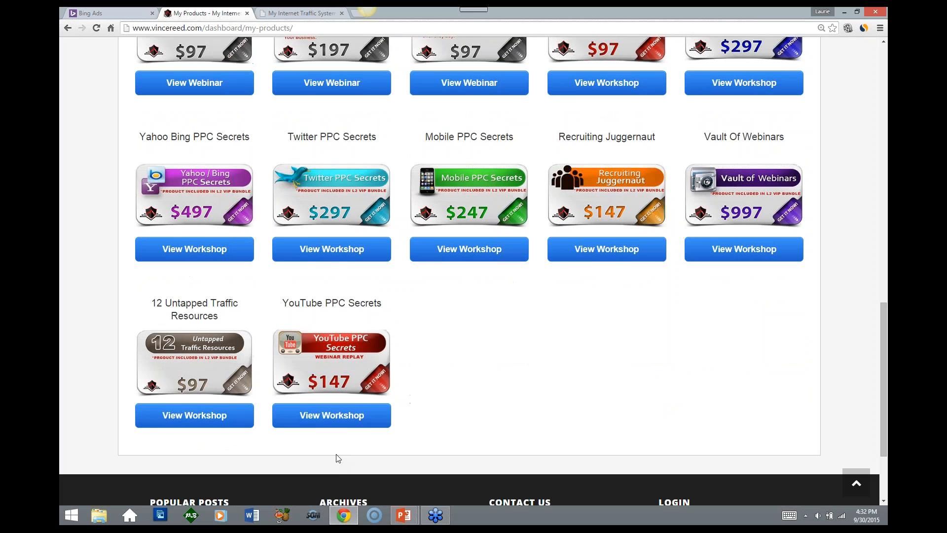
scroll(335, 453, "up", 15)
scroll(336, 453, "up", 1)
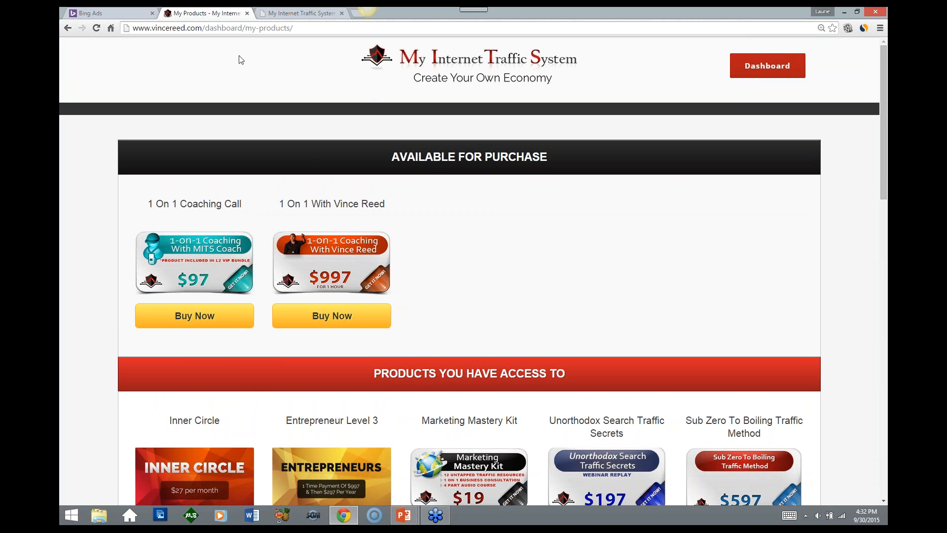
Return to the My Internet Traffic System dashboard and look over its member sections again
left_click(768, 66)
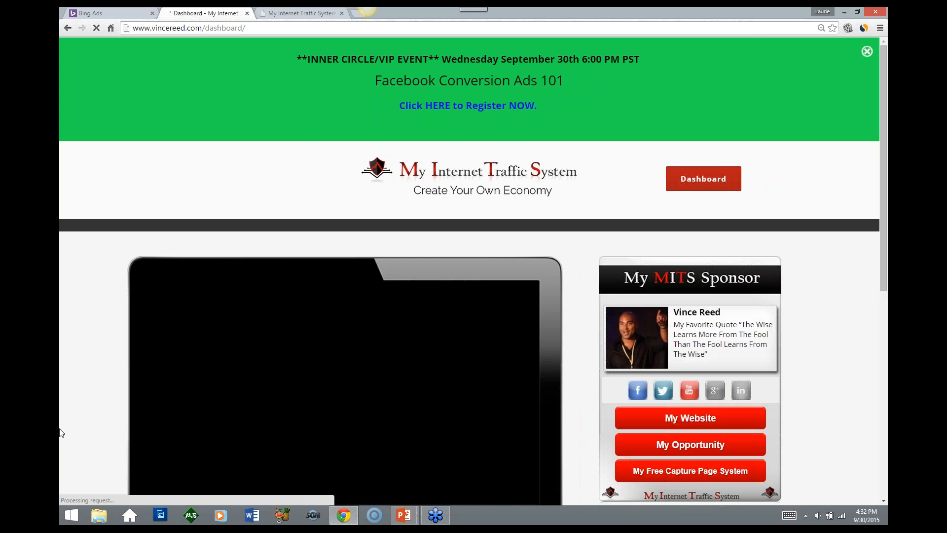
scroll(813, 352, "down", 4)
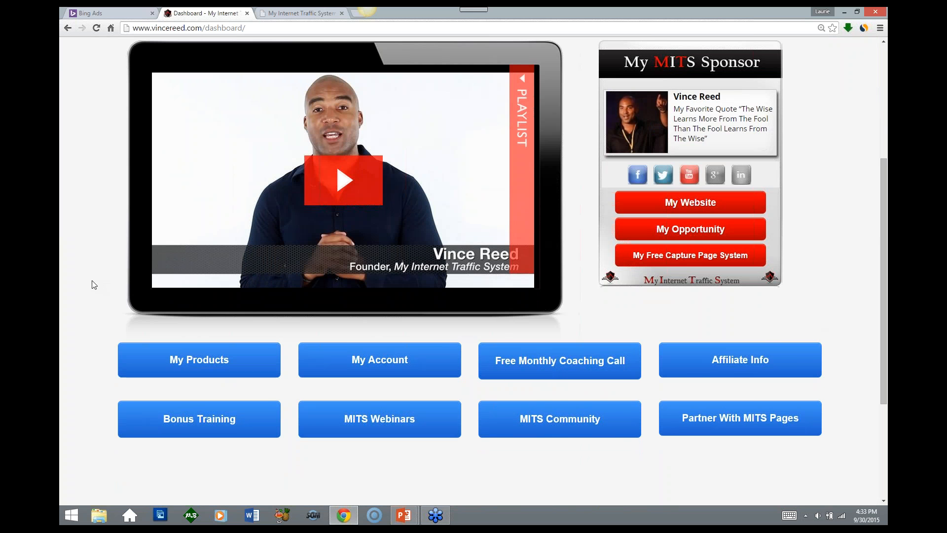
scroll(94, 284, "up", 3)
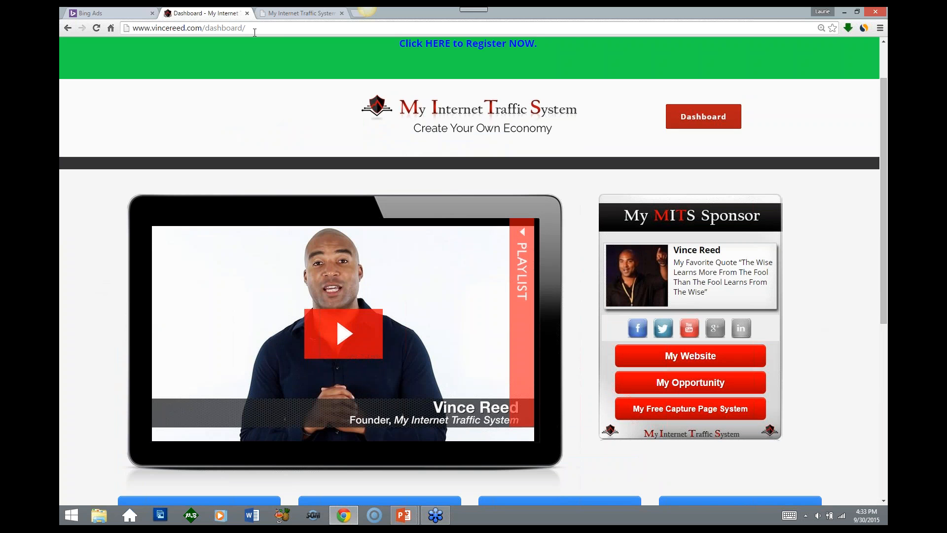
Switch to the PowerPoint slide show and advance to the slide "Recap What Inner Circle Members Get..."
mouse_move(404, 515)
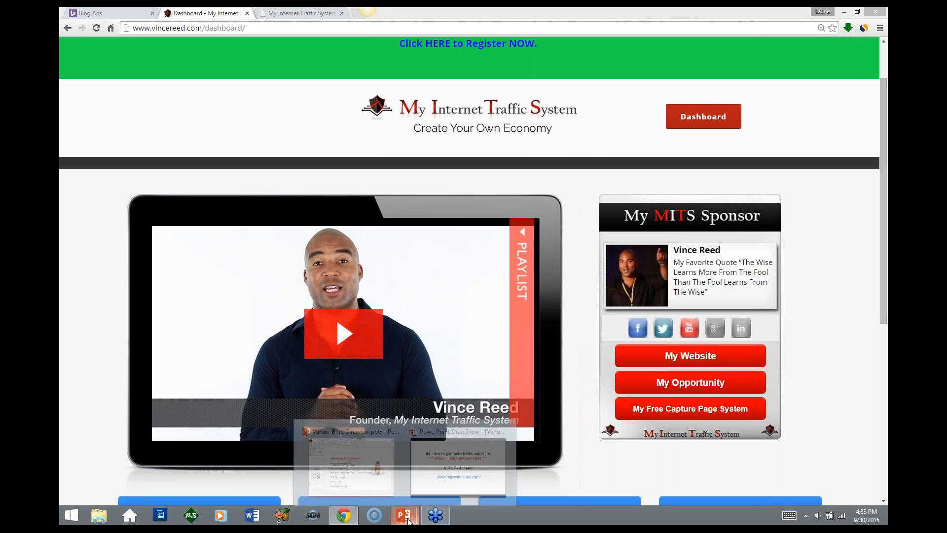
left_click(452, 493)
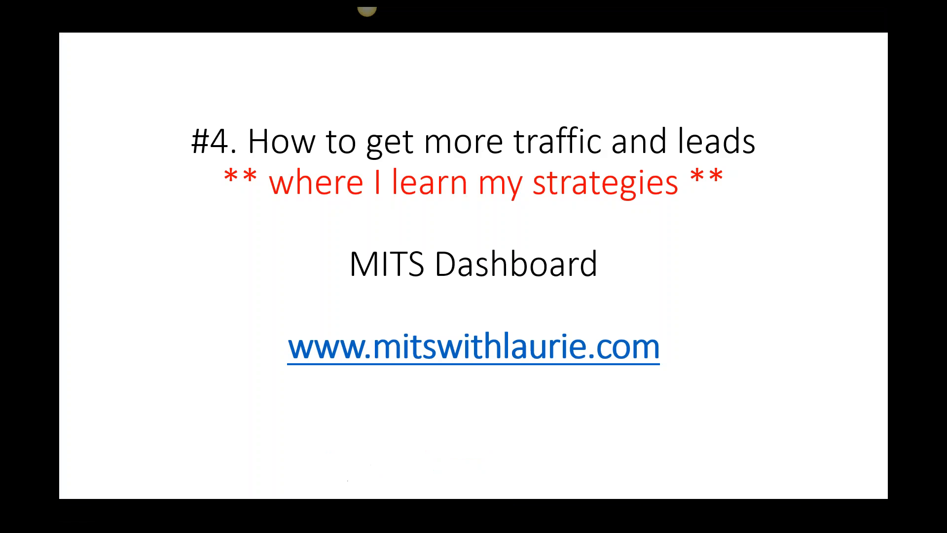
left_click(217, 264)
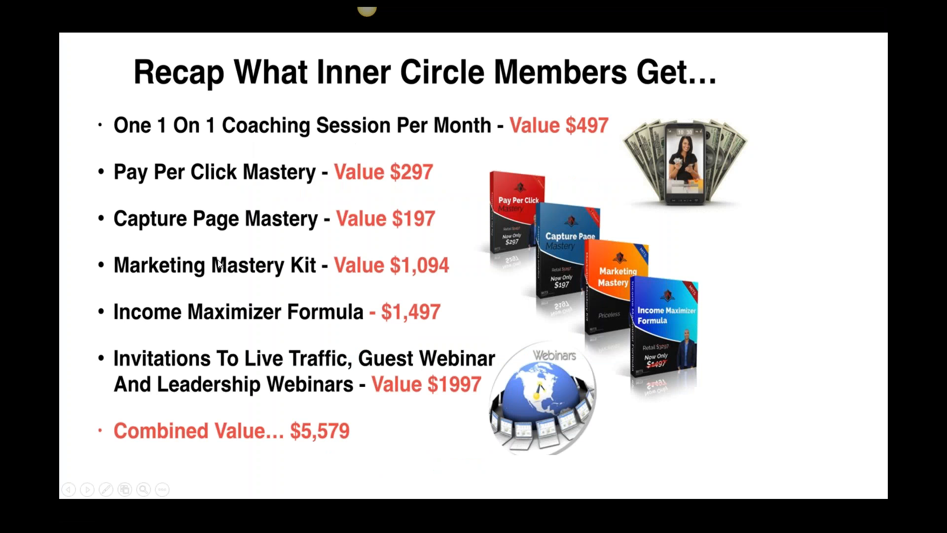